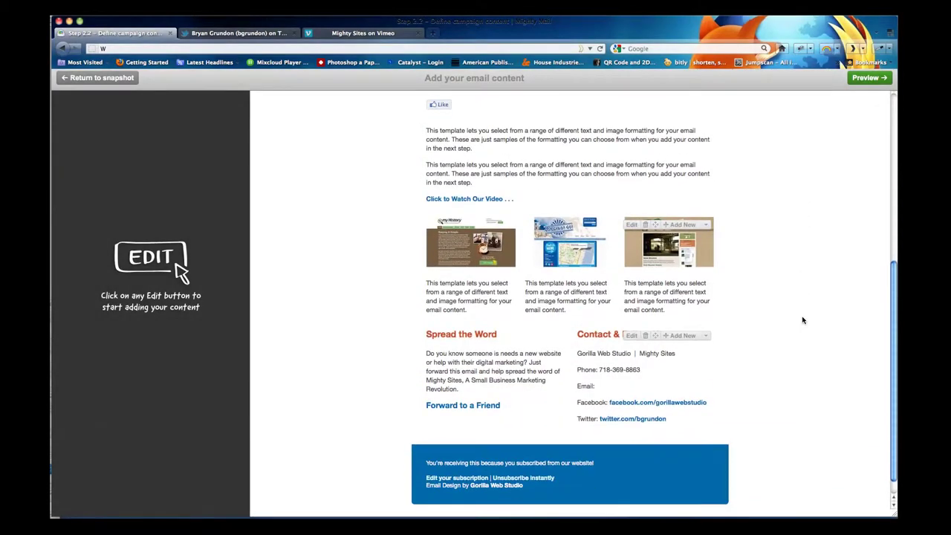
- Move the Spread the Word and Contact block higher in the email layout
{"action": "scroll", "coordinate": [803, 320], "scroll_direction": "up", "scroll_amount": 6}
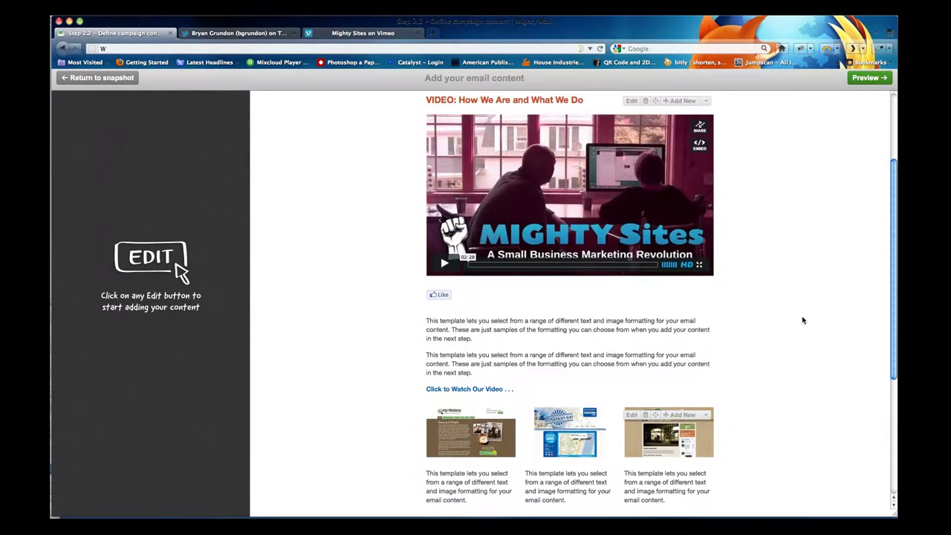
{"action": "scroll", "coordinate": [803, 321], "scroll_direction": "up", "scroll_amount": 3}
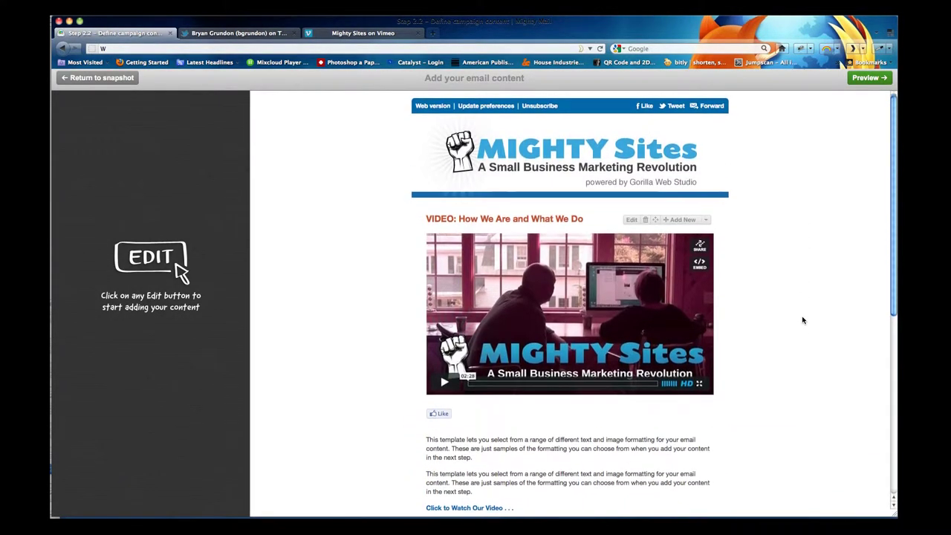
{"action": "scroll", "coordinate": [803, 320], "scroll_direction": "down", "scroll_amount": 6}
{"action": "scroll", "coordinate": [803, 320], "scroll_direction": "down", "scroll_amount": 2}
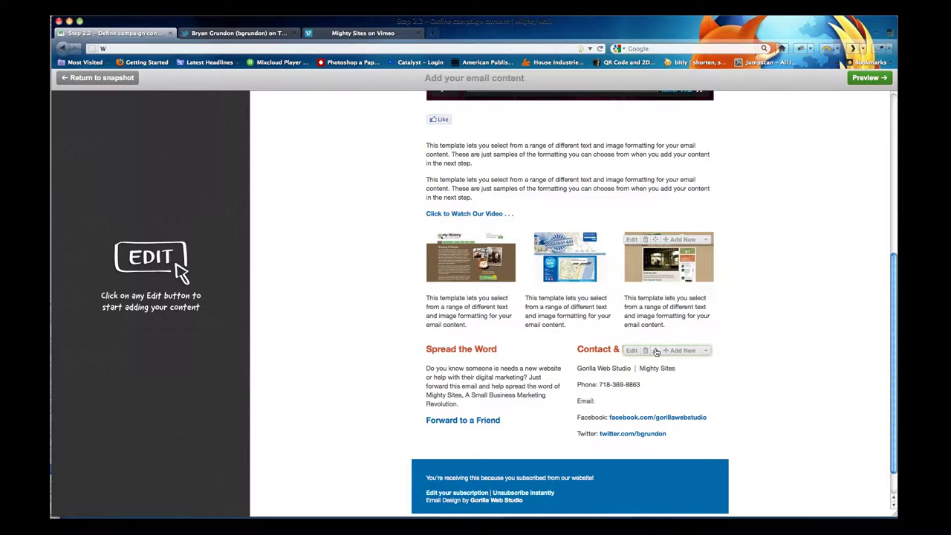
{"action": "left_click_drag", "start_coordinate": [657, 352], "coordinate": [656, 289]}
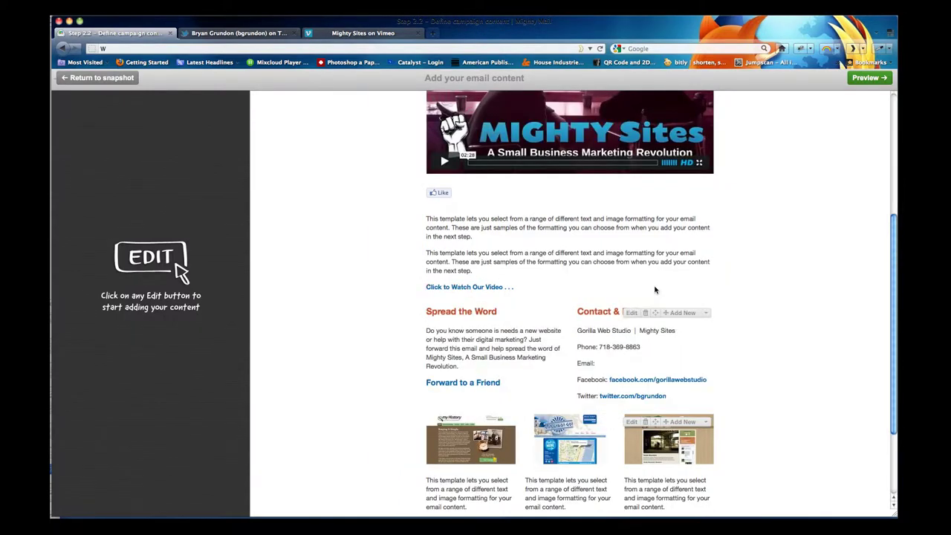
{"action": "scroll", "coordinate": [665, 327], "scroll_direction": "up", "scroll_amount": 5}
{"action": "scroll", "coordinate": [674, 356], "scroll_direction": "down", "scroll_amount": 2}
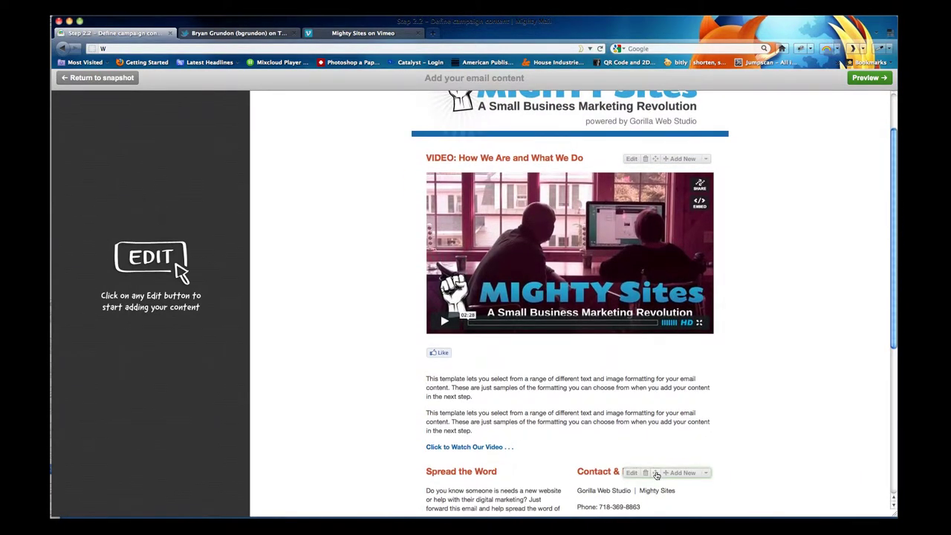
{"action": "left_click_drag", "start_coordinate": [656, 475], "coordinate": [664, 446]}
{"action": "scroll", "coordinate": [664, 444], "scroll_direction": "down", "scroll_amount": 5}
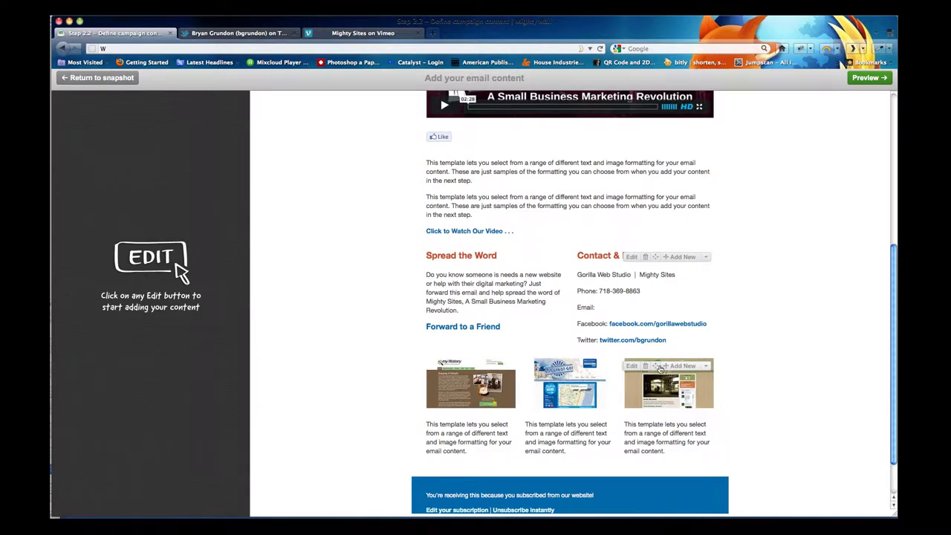
{"action": "left_click_drag", "start_coordinate": [654, 367], "coordinate": [657, 303]}
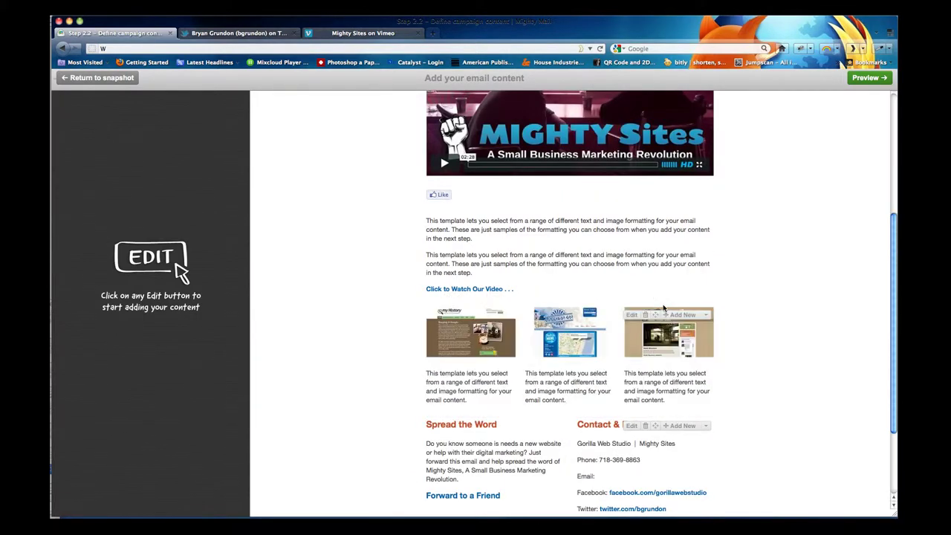
{"action": "scroll", "coordinate": [786, 318], "scroll_direction": "down", "scroll_amount": 2}
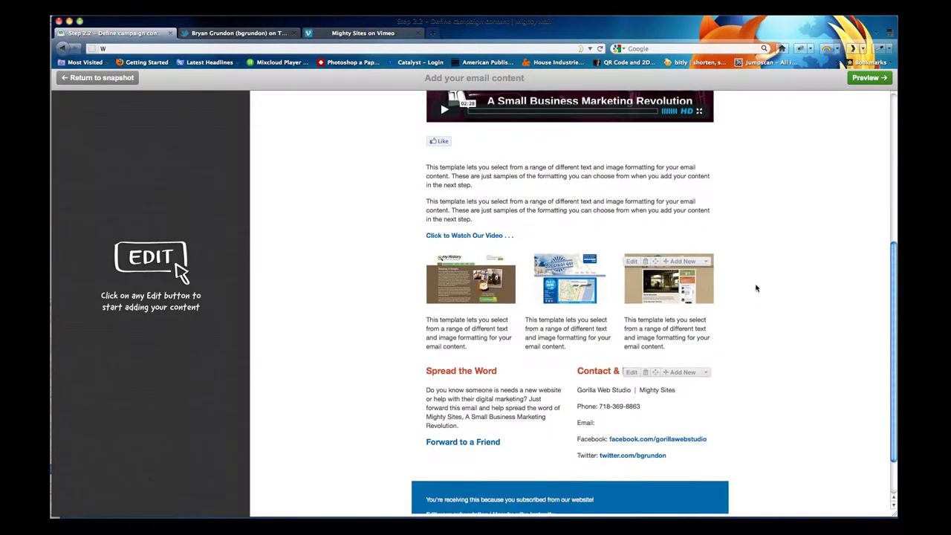
{"action": "scroll", "coordinate": [754, 287], "scroll_direction": "up", "scroll_amount": 6}
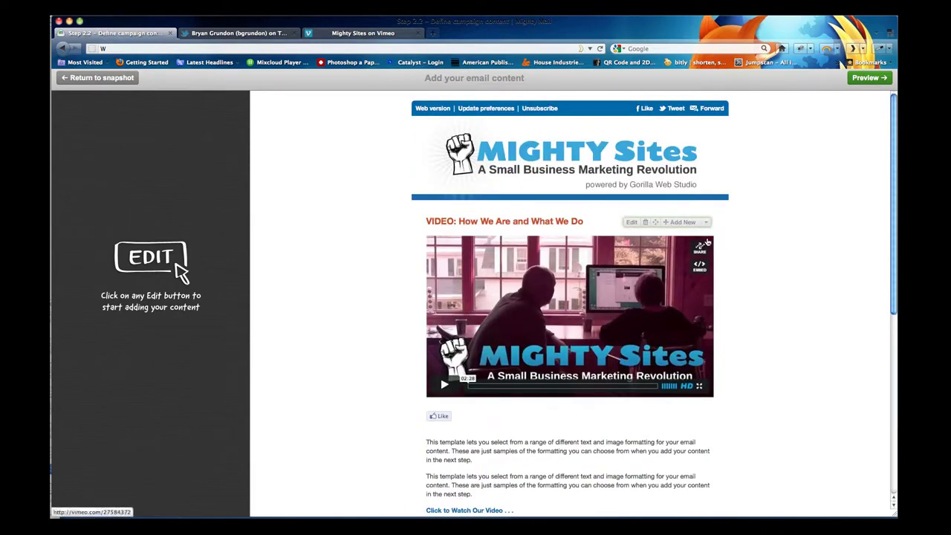
{"action": "scroll", "coordinate": [673, 221], "scroll_direction": "down", "scroll_amount": 3}
{"action": "scroll", "coordinate": [674, 246], "scroll_direction": "down", "scroll_amount": 4}
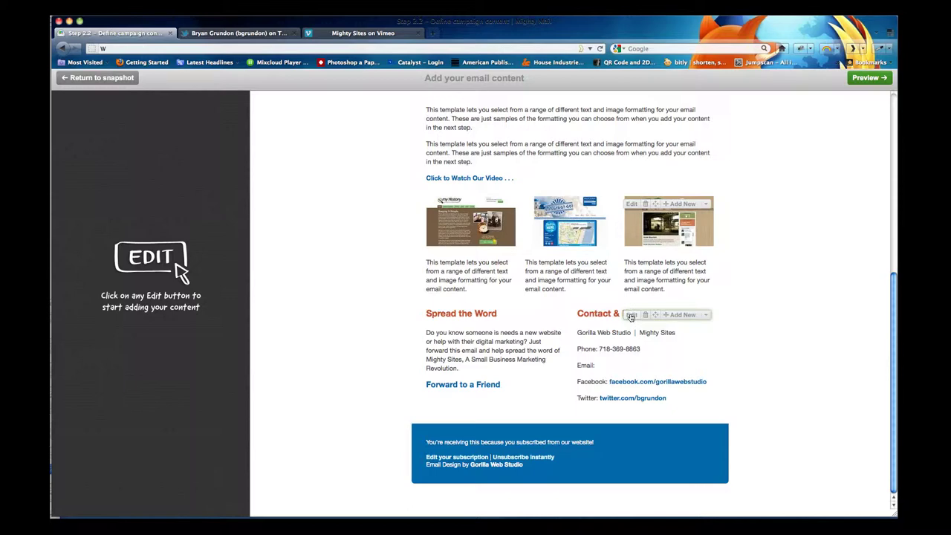
- Paste the studio's e-mail address after Email: in the Contact block and start linking it
{"action": "left_click", "coordinate": [630, 316]}
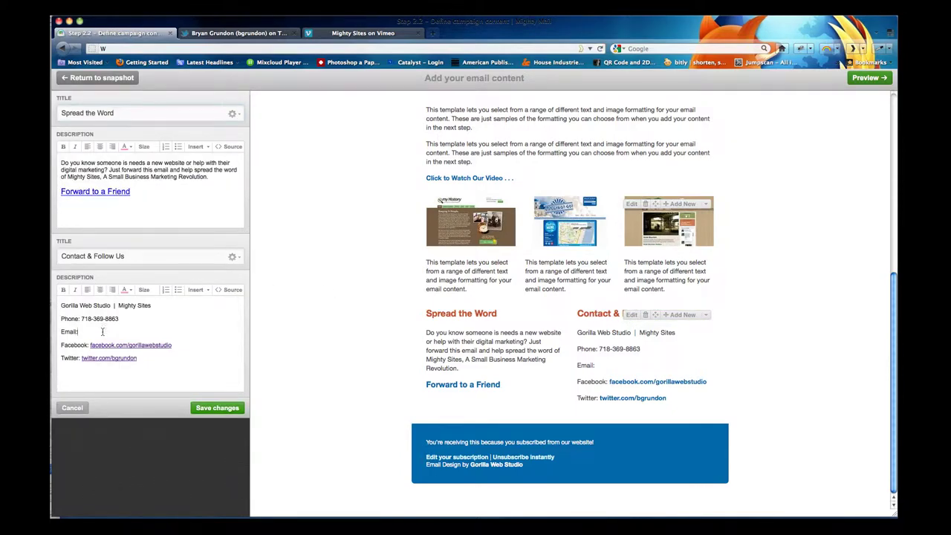
{"action": "key", "text": "ctrl+v"}
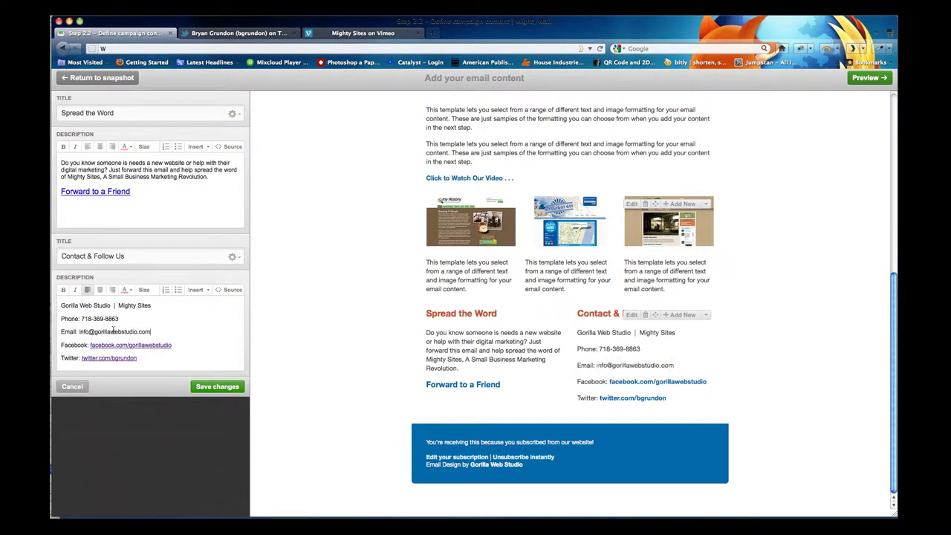
{"action": "left_click_drag", "start_coordinate": [156, 331], "coordinate": [77, 332]}
{"action": "key", "text": "super+c"}
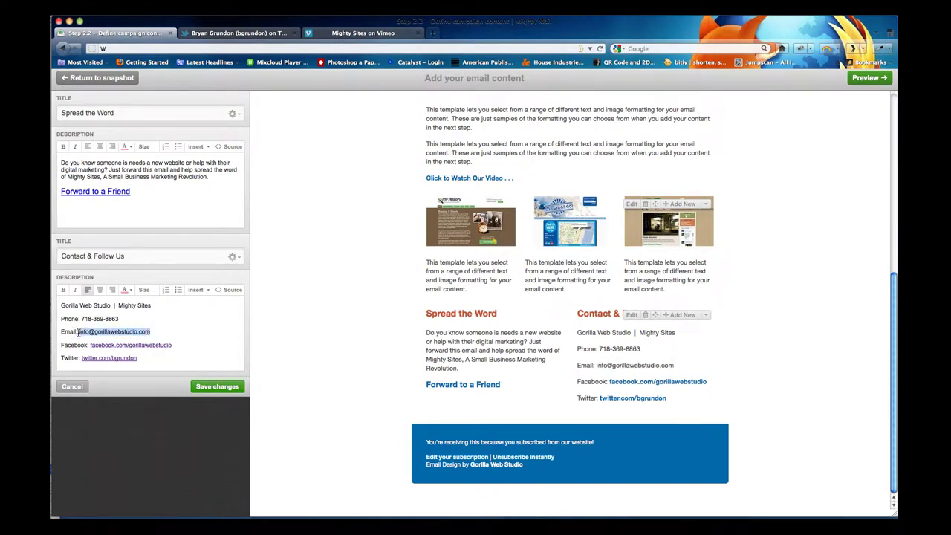
{"action": "left_click", "coordinate": [197, 291]}
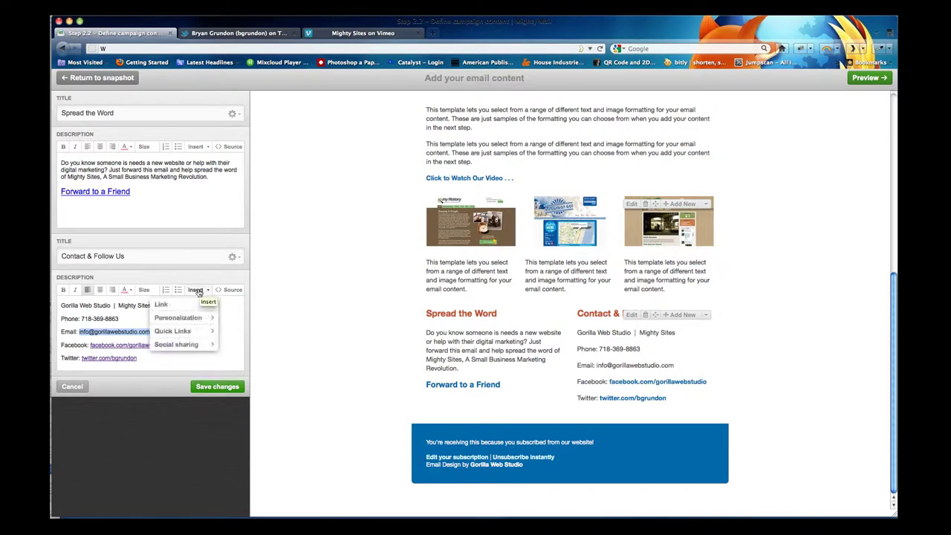
{"action": "left_click", "coordinate": [163, 305]}
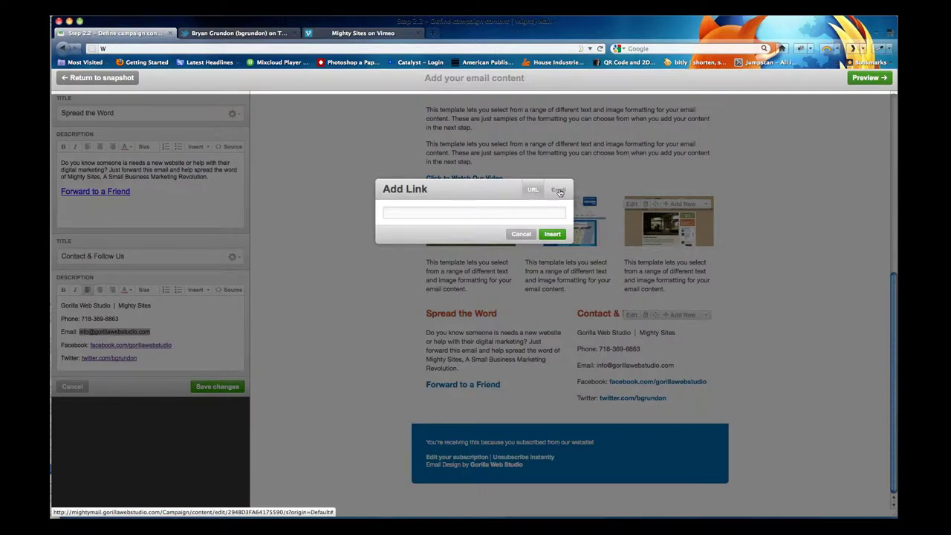
- Insert an Email link to the studio's address with subject 'Contact from Email Campaign'
{"action": "left_click", "coordinate": [559, 191]}
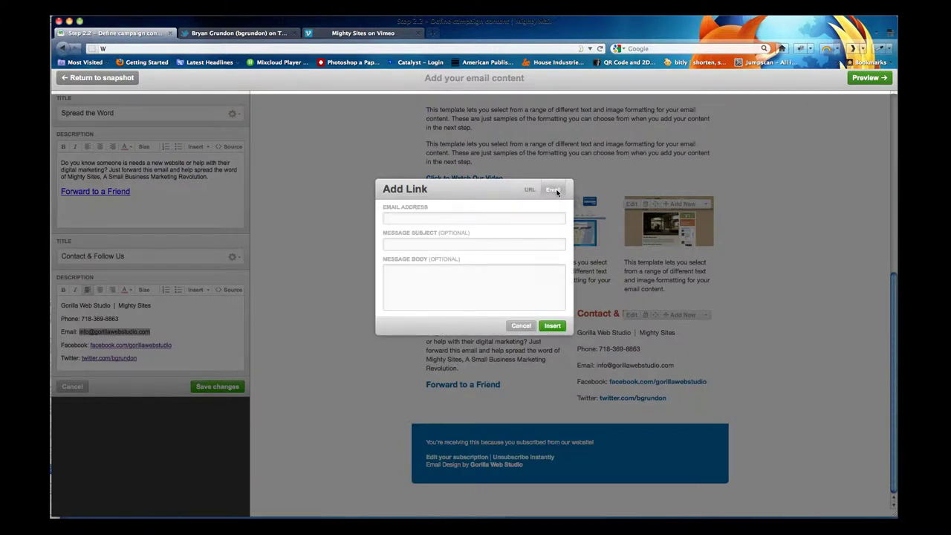
{"action": "key", "text": "super+v"}
{"action": "type", "text": "C"}
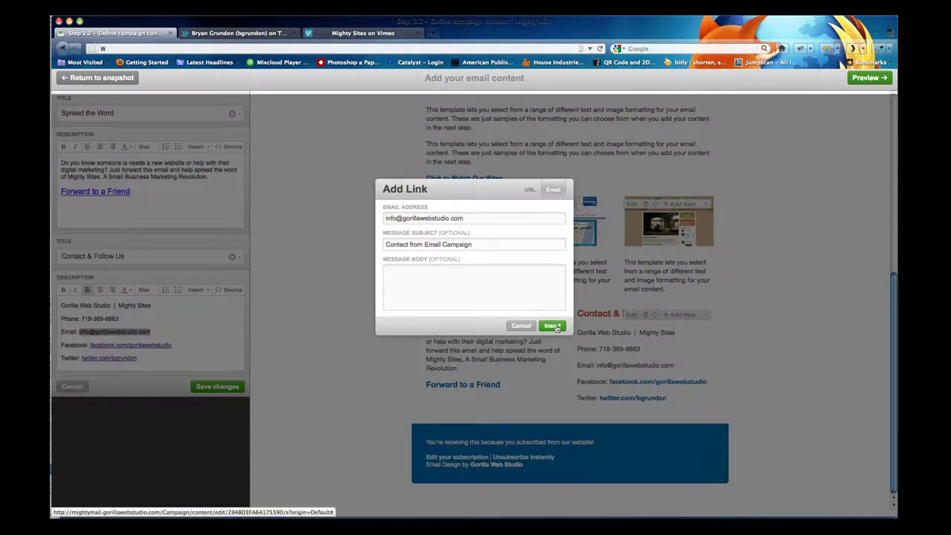
{"action": "left_click", "coordinate": [553, 327]}
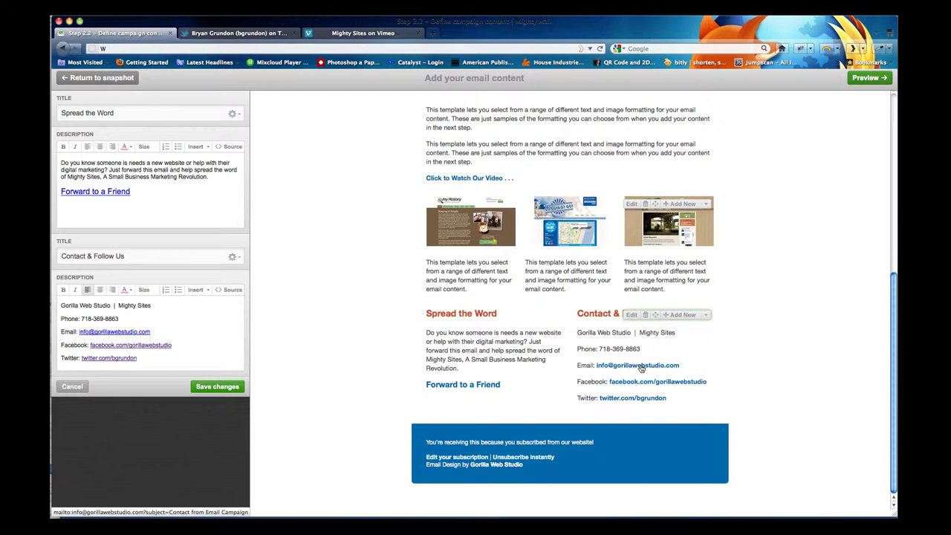
{"action": "left_click", "coordinate": [640, 367]}
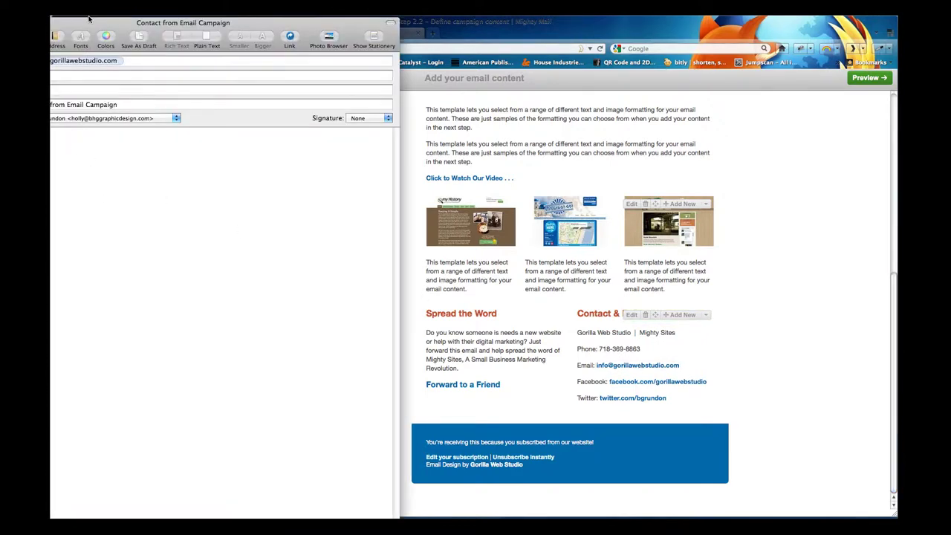
{"action": "left_click_drag", "start_coordinate": [88, 18], "coordinate": [371, 35]}
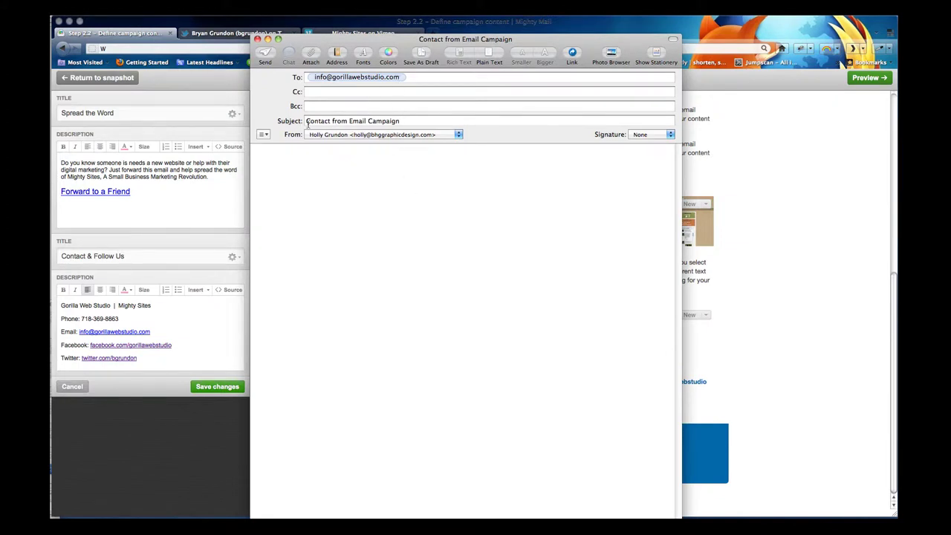
- Close the test message unsent and save the Spread the Word and Contact & Follow Us edits
{"action": "left_click", "coordinate": [257, 38]}
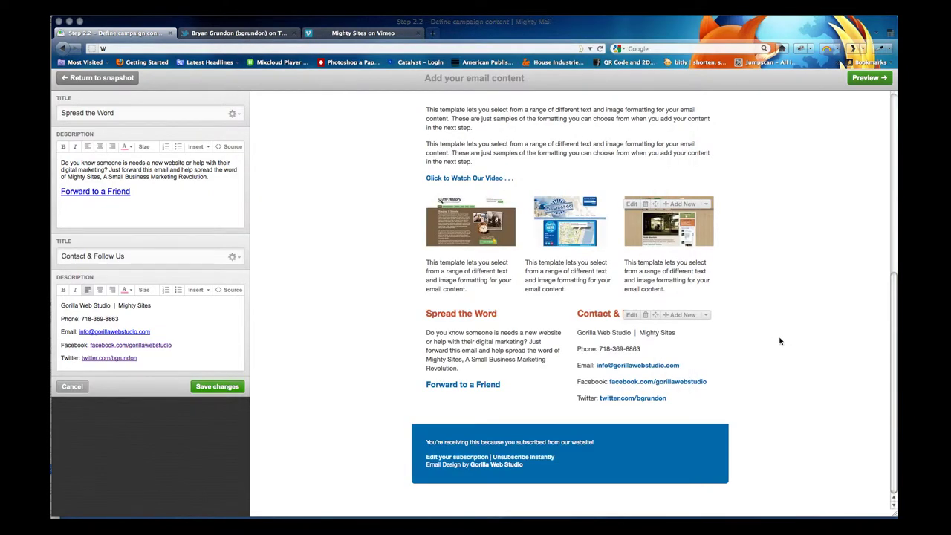
{"action": "scroll", "coordinate": [781, 341], "scroll_direction": "up", "scroll_amount": 5}
{"action": "scroll", "coordinate": [781, 341], "scroll_direction": "down", "scroll_amount": 5}
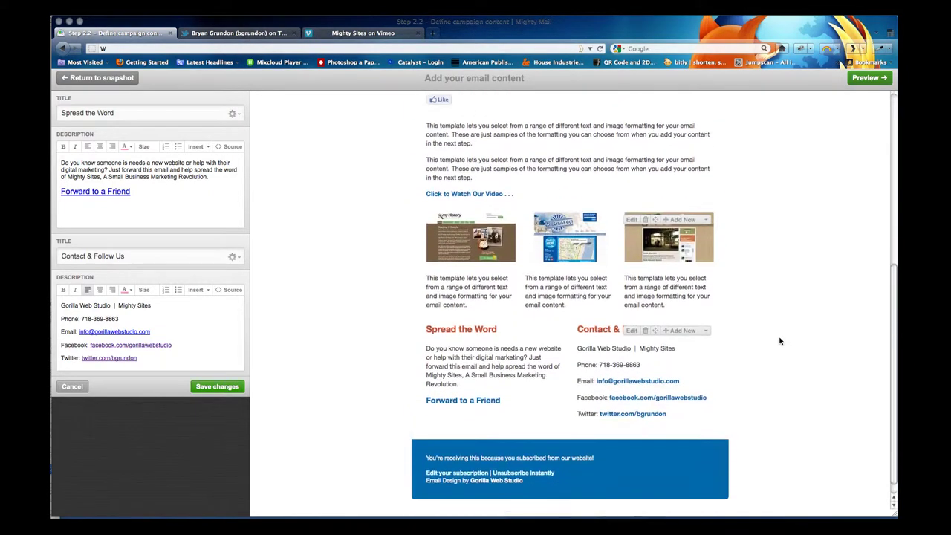
{"action": "left_click", "coordinate": [220, 389]}
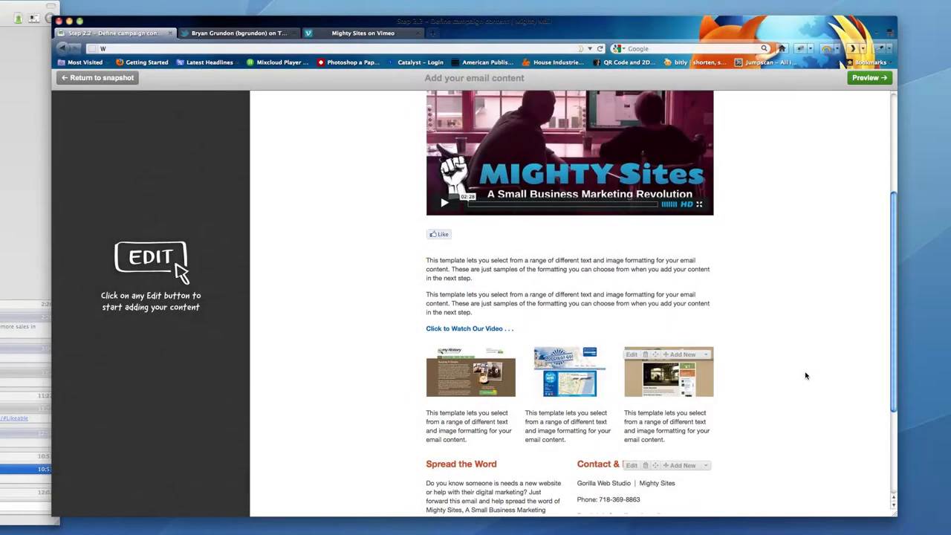
{"action": "scroll", "coordinate": [806, 375], "scroll_direction": "down", "scroll_amount": 2}
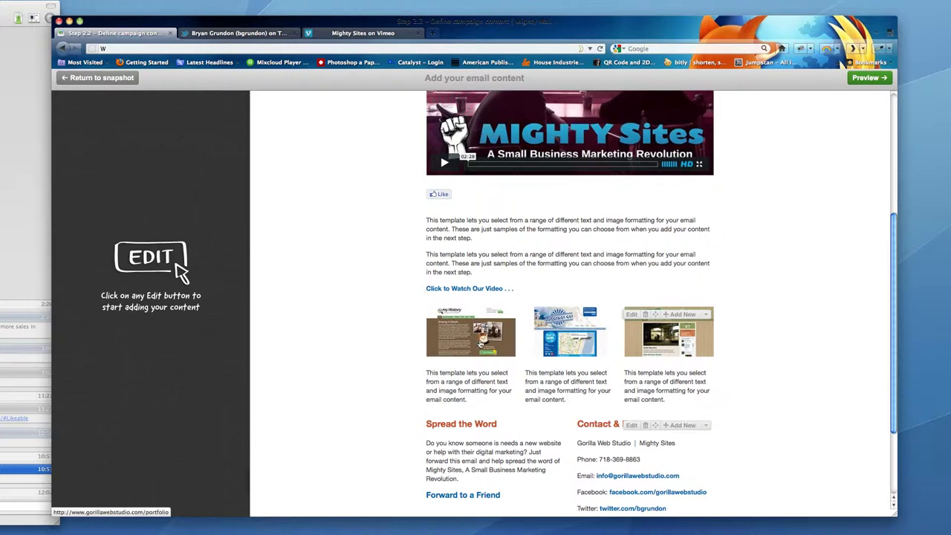
- Open the three-image thumbnail gallery for editing and bring up the My History image's options
{"action": "left_click", "coordinate": [632, 316]}
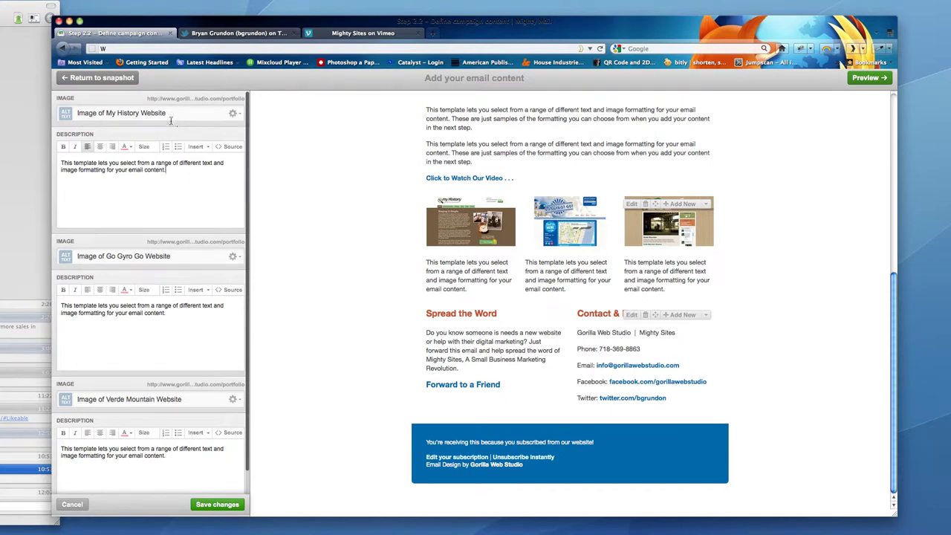
{"action": "left_click", "coordinate": [231, 114]}
{"action": "left_click", "coordinate": [233, 114]}
{"action": "left_click", "coordinate": [235, 115]}
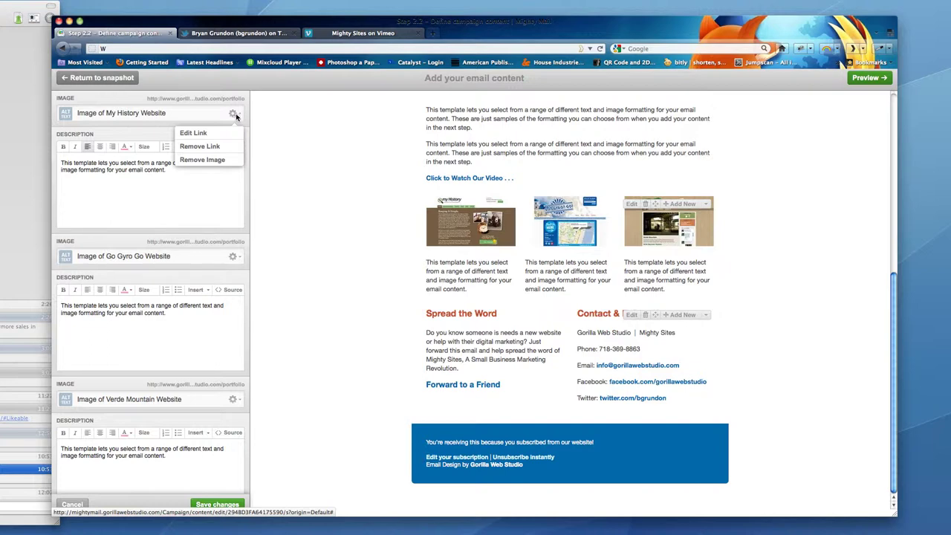
- Remove the old My History image and upload my-history.jpg from the Content for Demo folder
{"action": "left_click", "coordinate": [219, 160]}
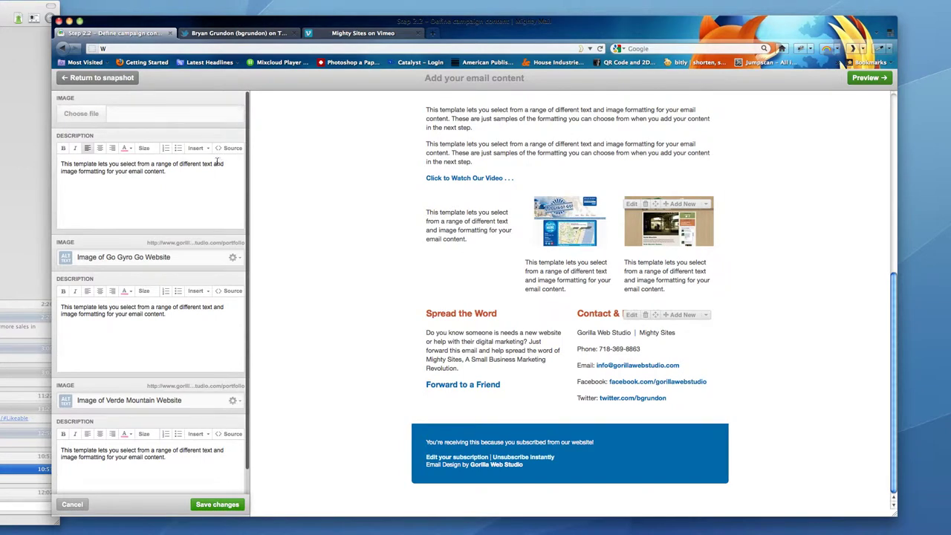
{"action": "left_click", "coordinate": [80, 114]}
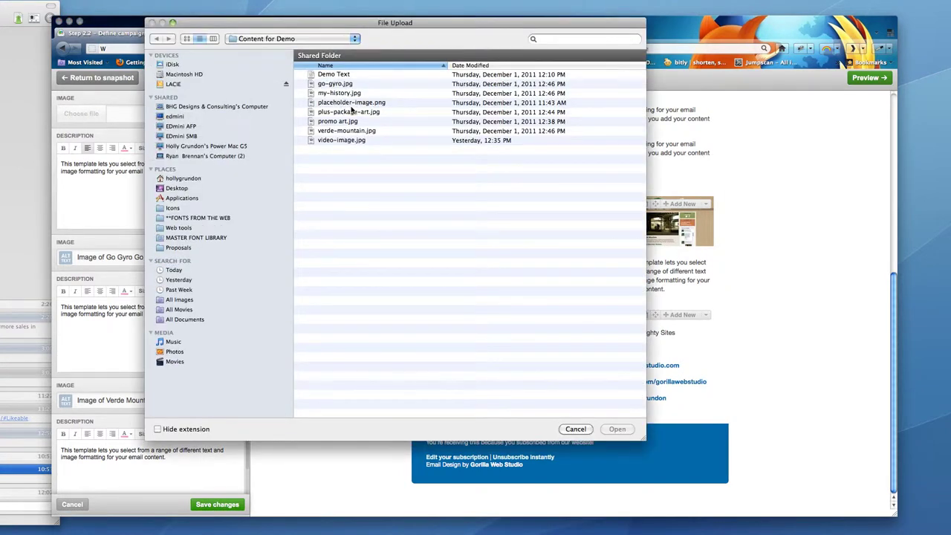
{"action": "left_click", "coordinate": [342, 93]}
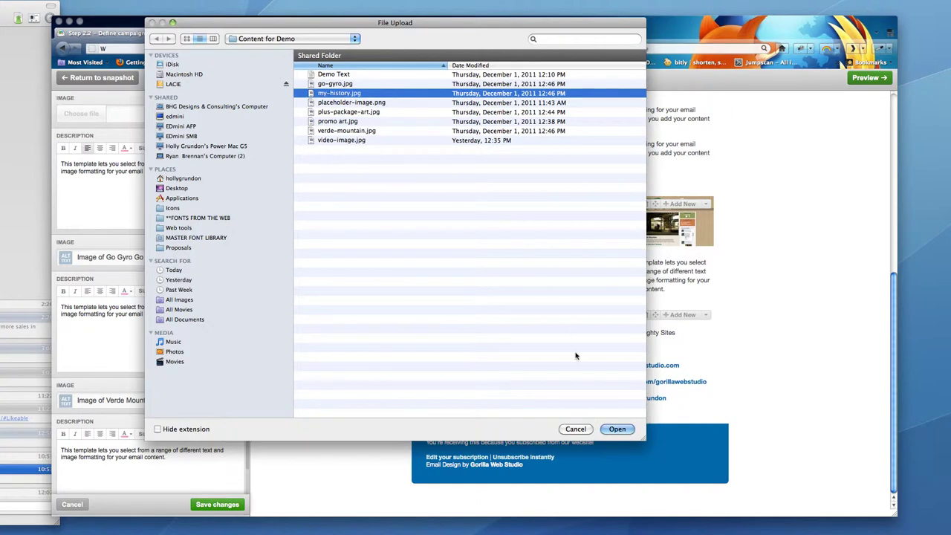
{"action": "left_click", "coordinate": [617, 430]}
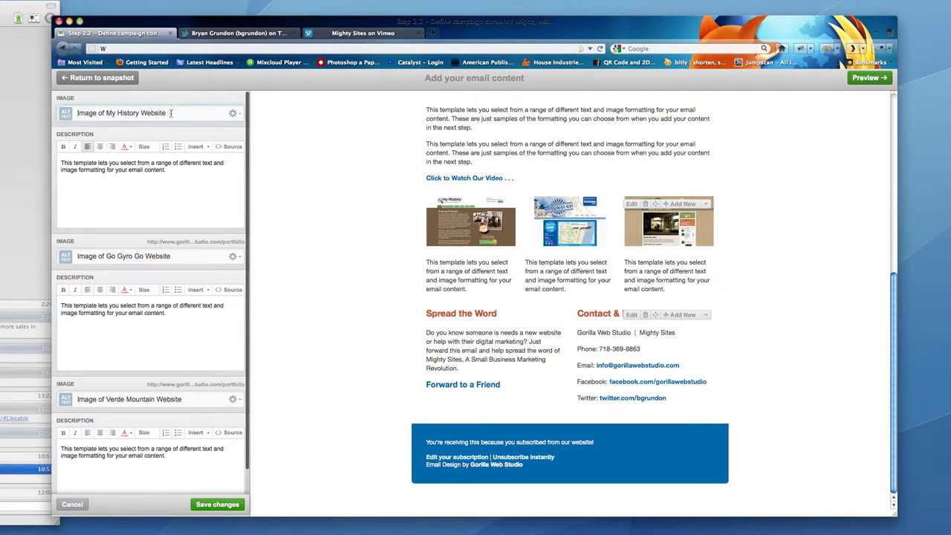
{"action": "left_click", "coordinate": [234, 114]}
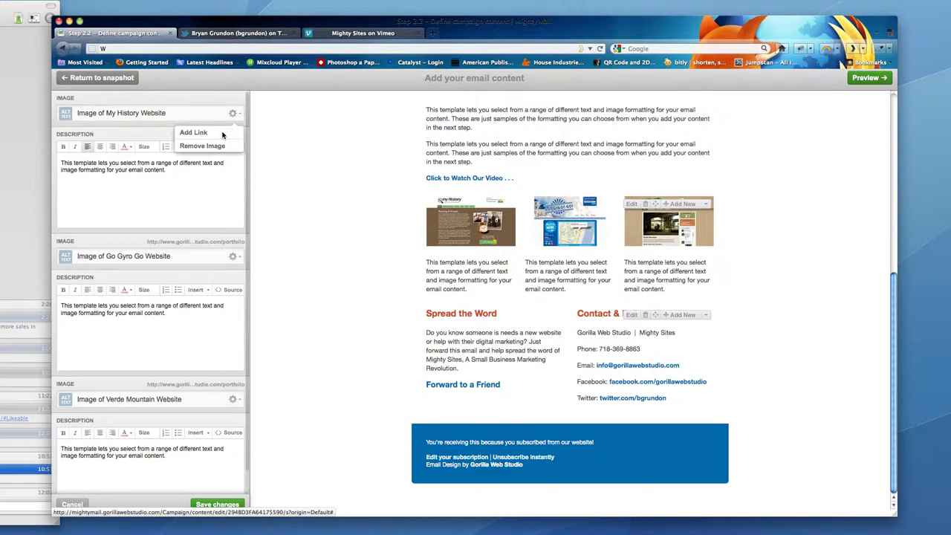
{"action": "left_click", "coordinate": [221, 134]}
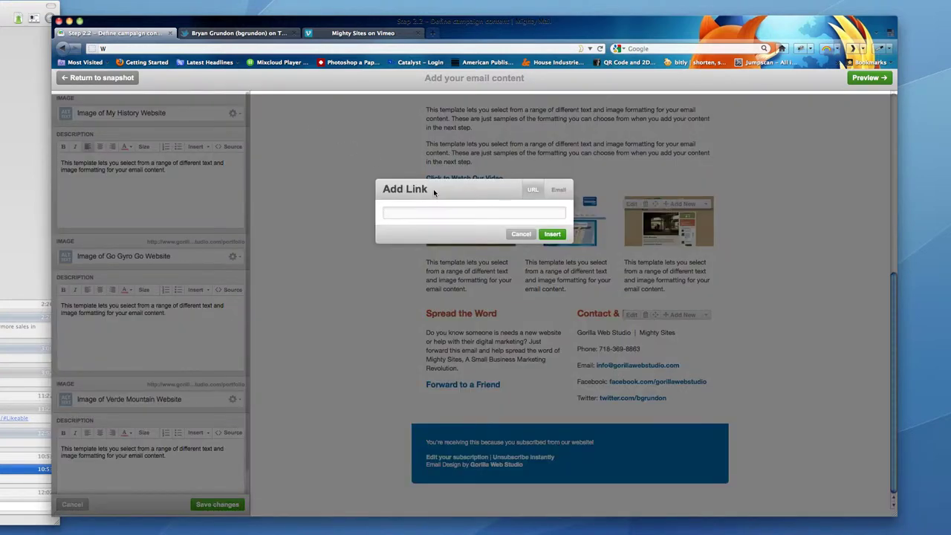
{"action": "left_click", "coordinate": [264, 33]}
{"action": "left_click", "coordinate": [61, 47]}
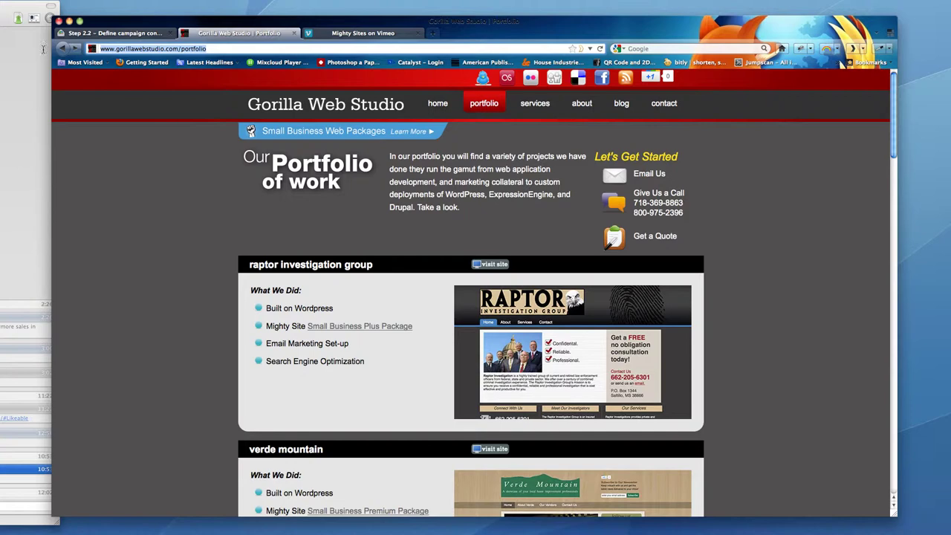
{"action": "left_click", "coordinate": [149, 34]}
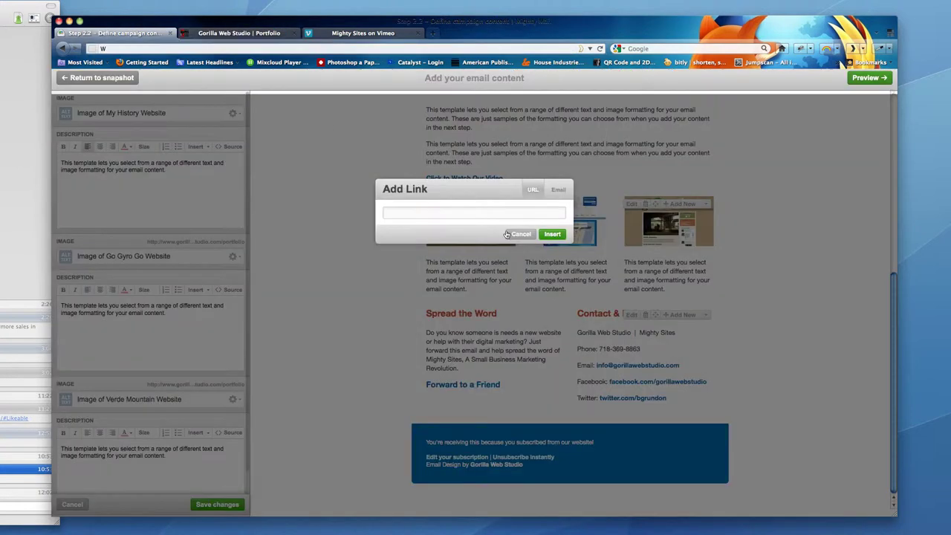
{"action": "key", "text": "ctrl+v"}
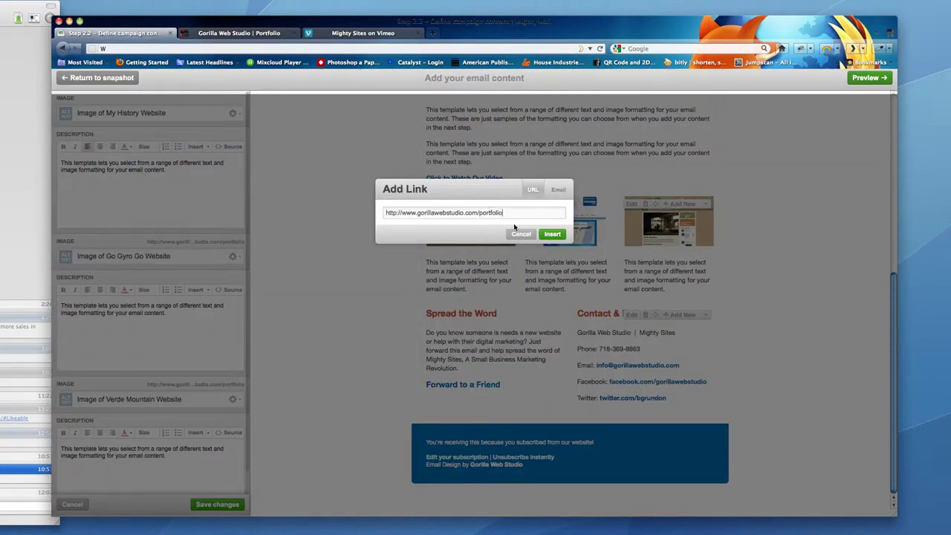
{"action": "left_click", "coordinate": [553, 234]}
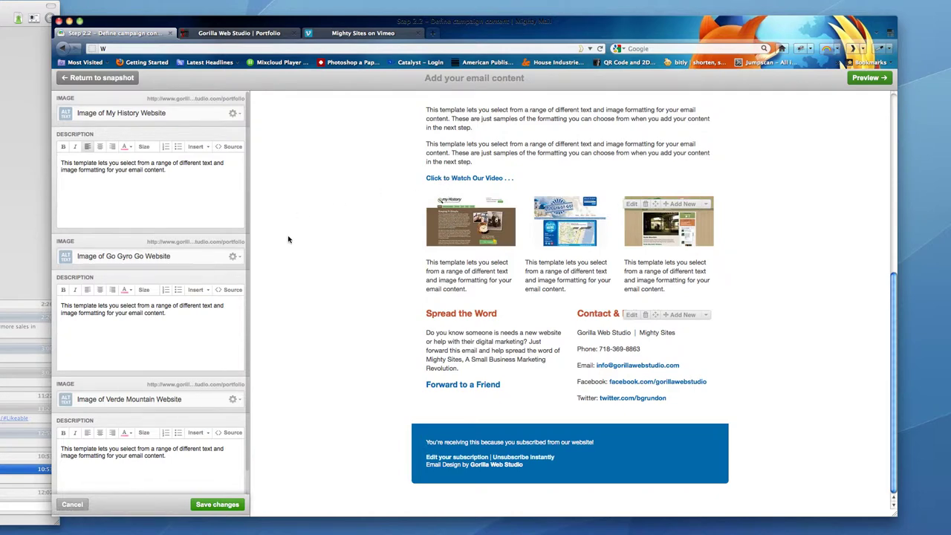
{"action": "scroll", "coordinate": [173, 253], "scroll_direction": "down", "scroll_amount": 1}
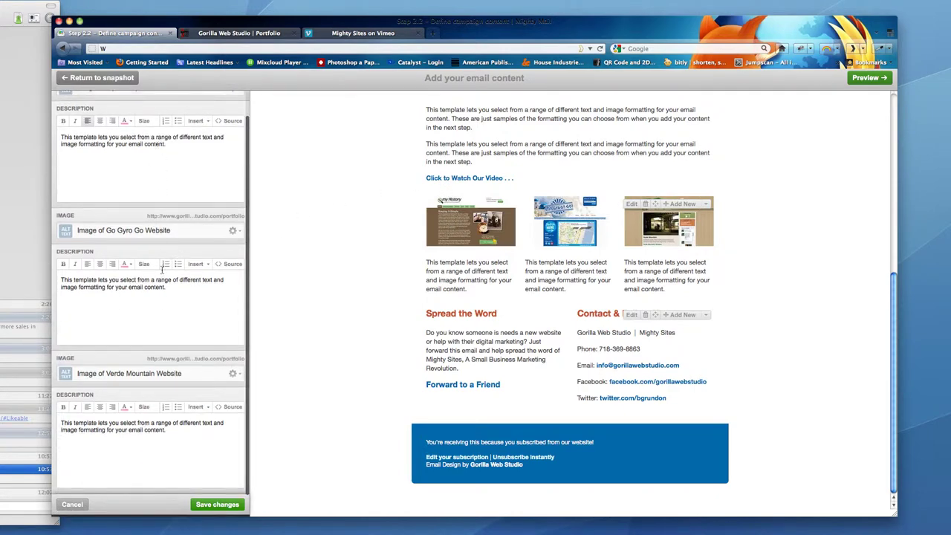
{"action": "left_click", "coordinate": [215, 504]}
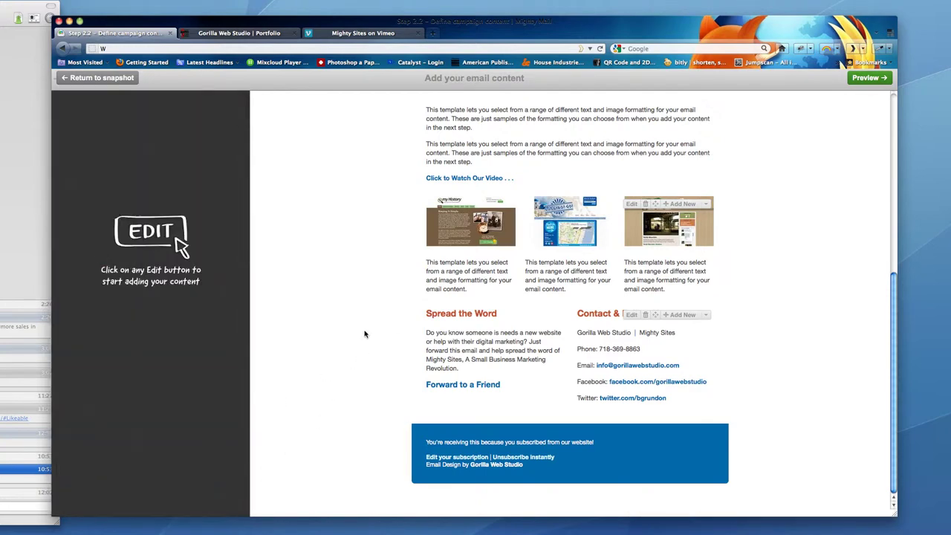
{"action": "scroll", "coordinate": [364, 334], "scroll_direction": "up", "scroll_amount": 10}
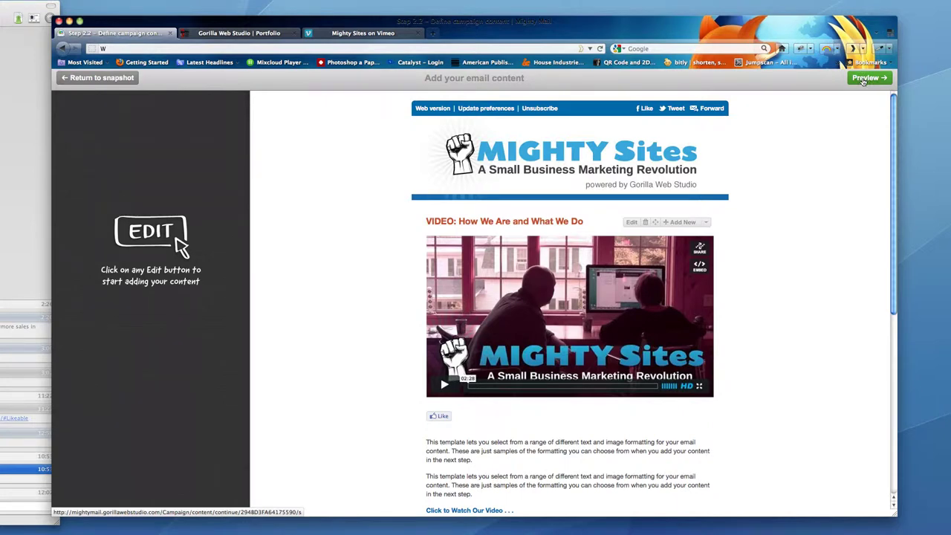
{"action": "left_click", "coordinate": [864, 78]}
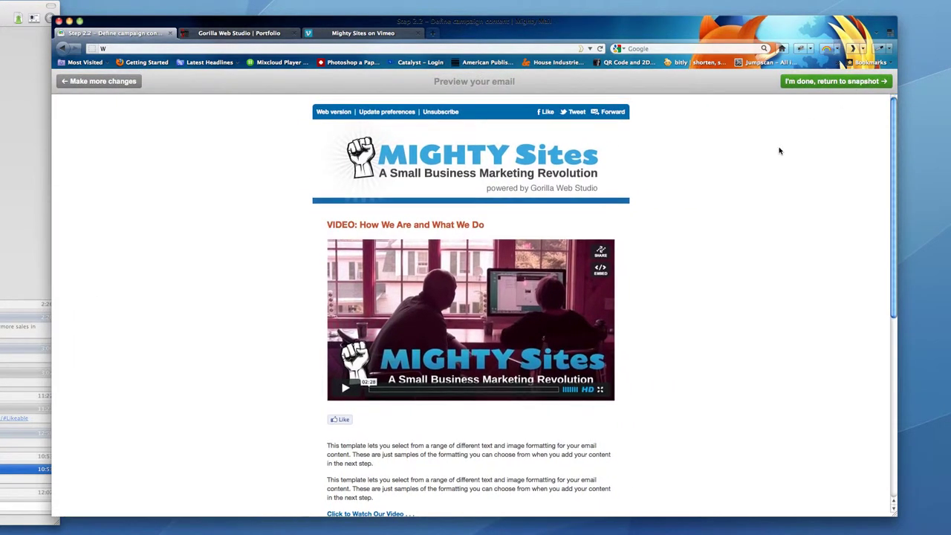
{"action": "scroll", "coordinate": [772, 159], "scroll_direction": "down", "scroll_amount": 6}
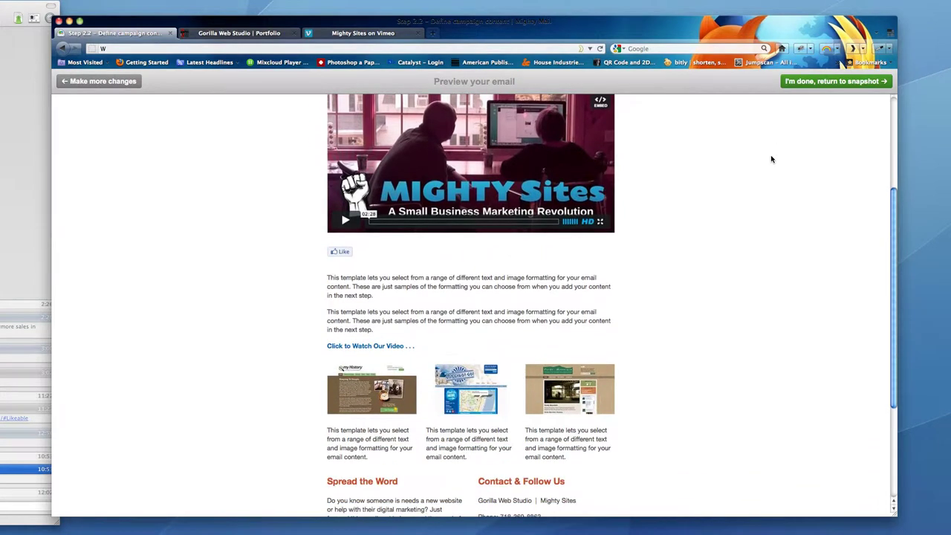
{"action": "scroll", "coordinate": [771, 159], "scroll_direction": "down", "scroll_amount": 1}
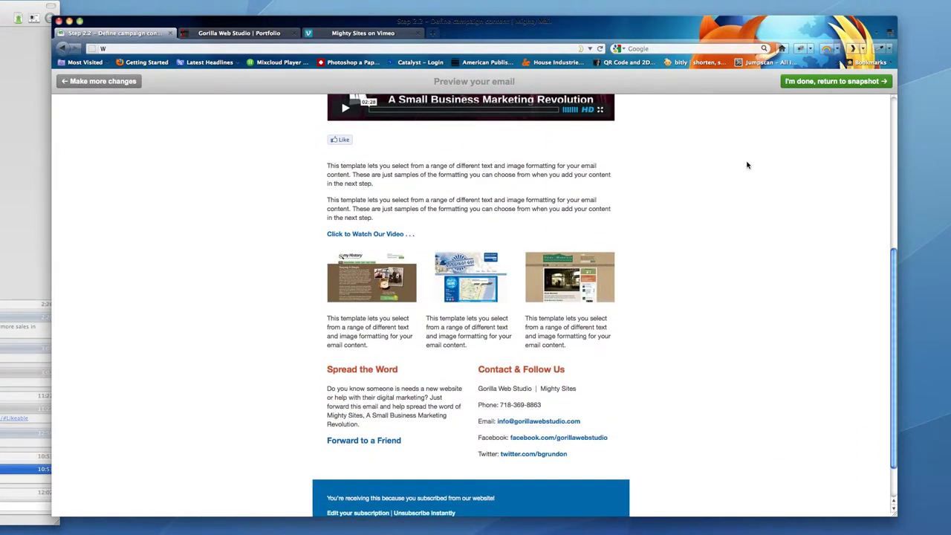
{"action": "scroll", "coordinate": [748, 165], "scroll_direction": "down", "scroll_amount": 1}
{"action": "scroll", "coordinate": [748, 165], "scroll_direction": "up", "scroll_amount": 7}
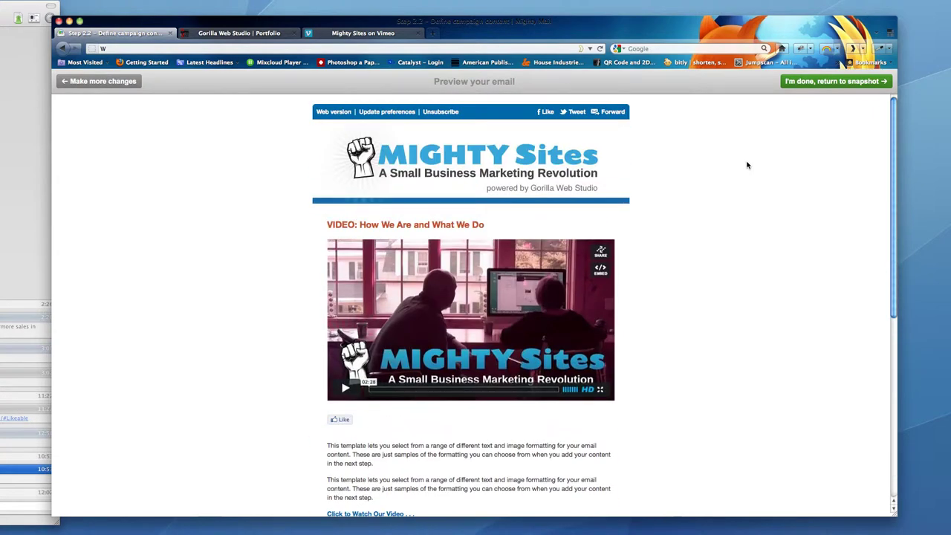
{"action": "scroll", "coordinate": [747, 165], "scroll_direction": "down", "scroll_amount": 7}
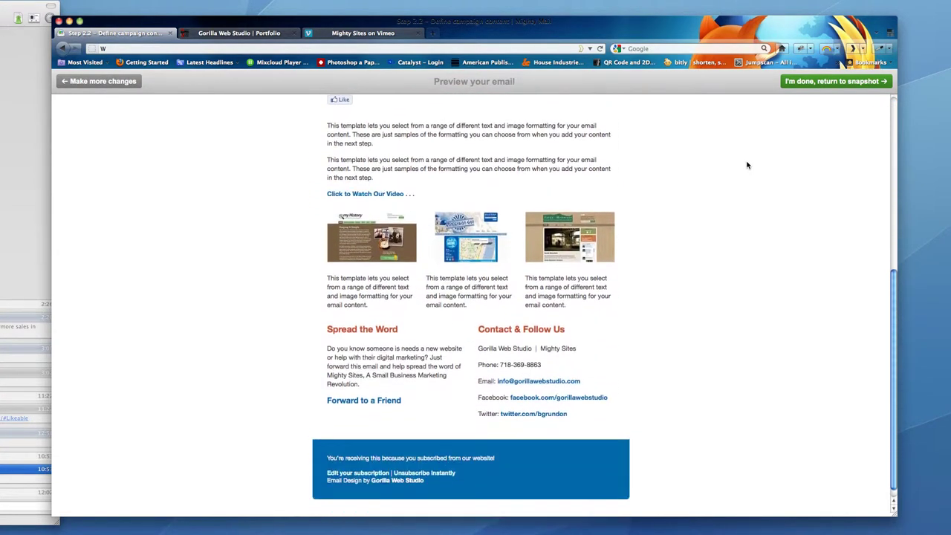
{"action": "scroll", "coordinate": [748, 165], "scroll_direction": "up", "scroll_amount": 7}
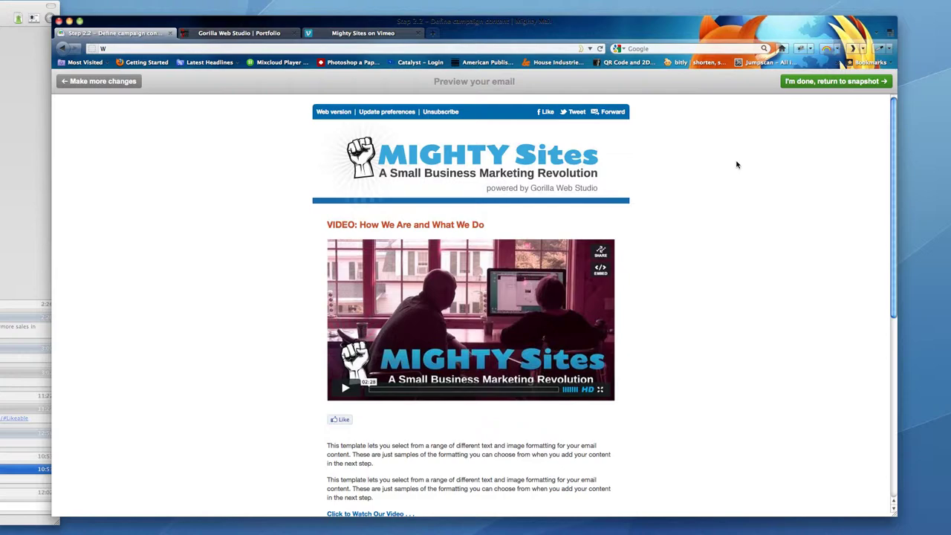
{"action": "scroll", "coordinate": [736, 162], "scroll_direction": "down", "scroll_amount": 7}
{"action": "scroll", "coordinate": [736, 162], "scroll_direction": "up", "scroll_amount": 7}
- Leave the preview, review the campaign name, subject and sender, and return to the snapshot unchanged
{"action": "left_click", "coordinate": [833, 82]}
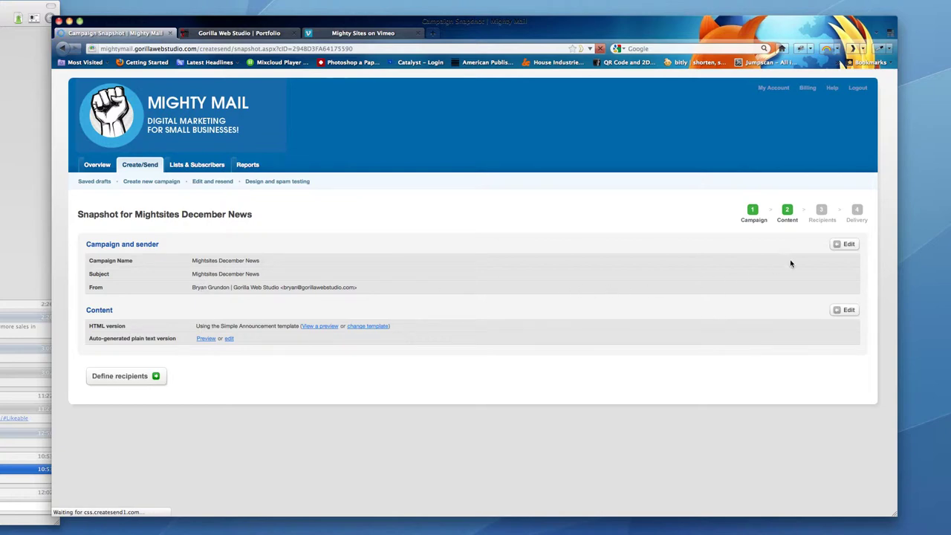
{"action": "left_click", "coordinate": [850, 245]}
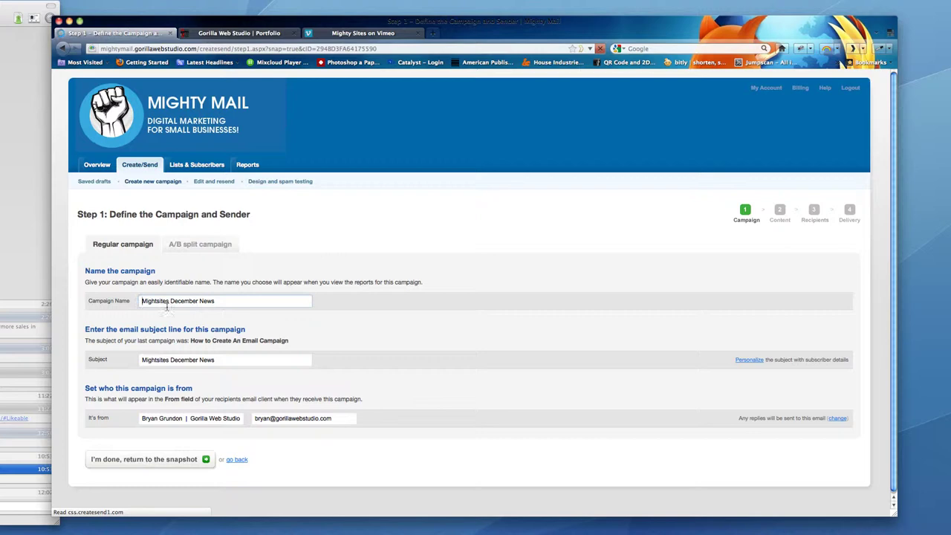
{"action": "left_click", "coordinate": [163, 459]}
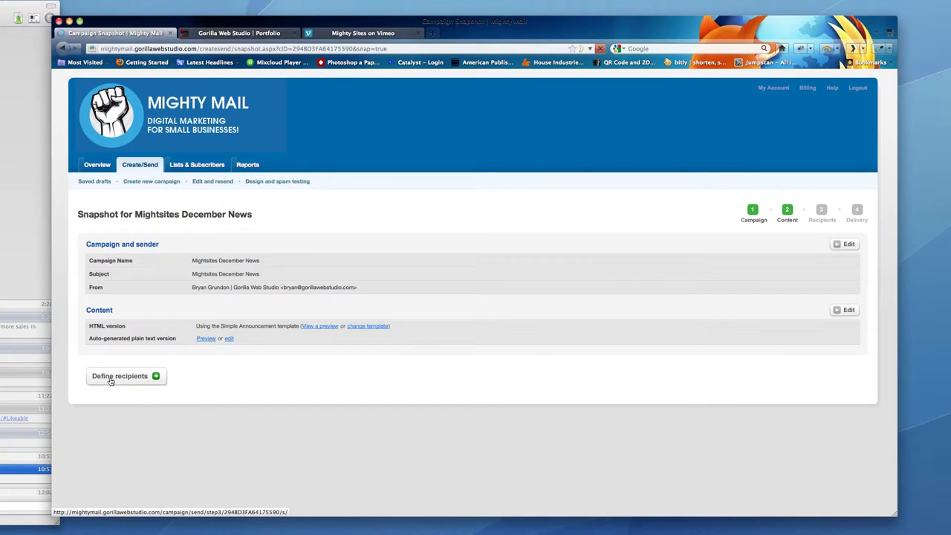
- Choose Subscriber List 1, with 2 subscribers, as the campaign's recipients
{"action": "left_click", "coordinate": [111, 377]}
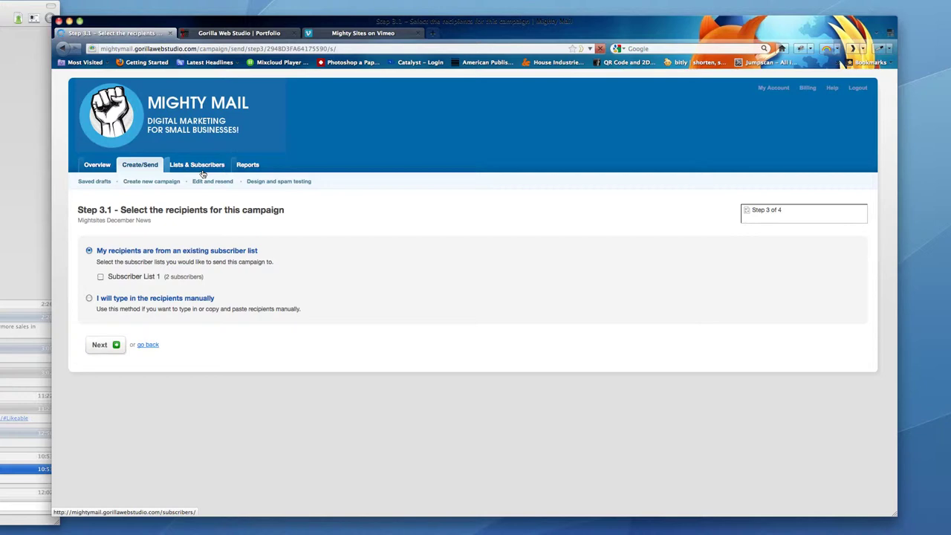
{"action": "left_click", "coordinate": [99, 276]}
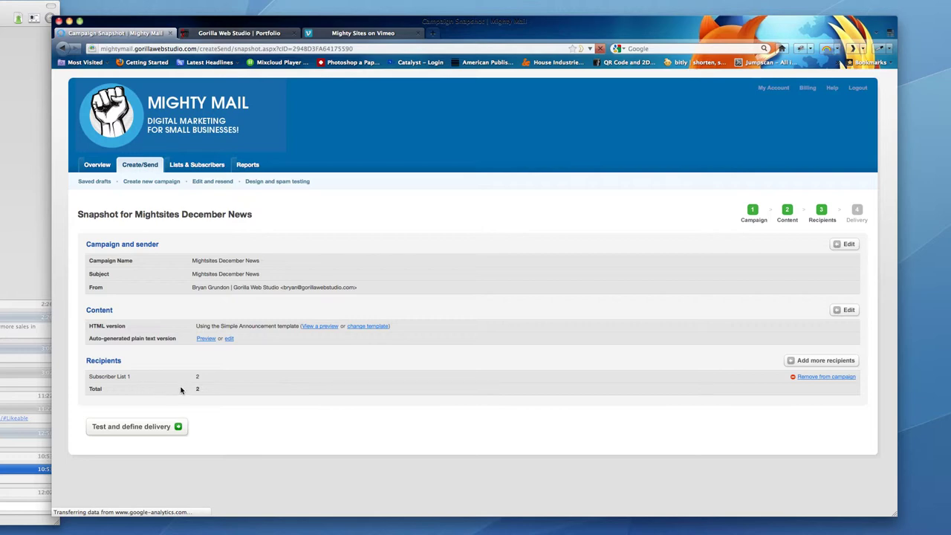
- Send a test copy of the campaign to the previously used test address
{"action": "left_click", "coordinate": [137, 428]}
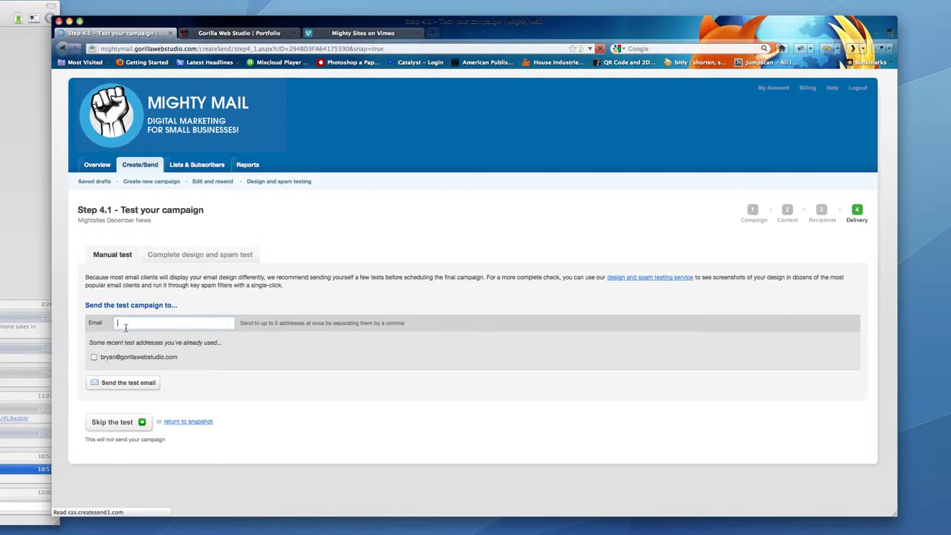
{"action": "left_click", "coordinate": [93, 357]}
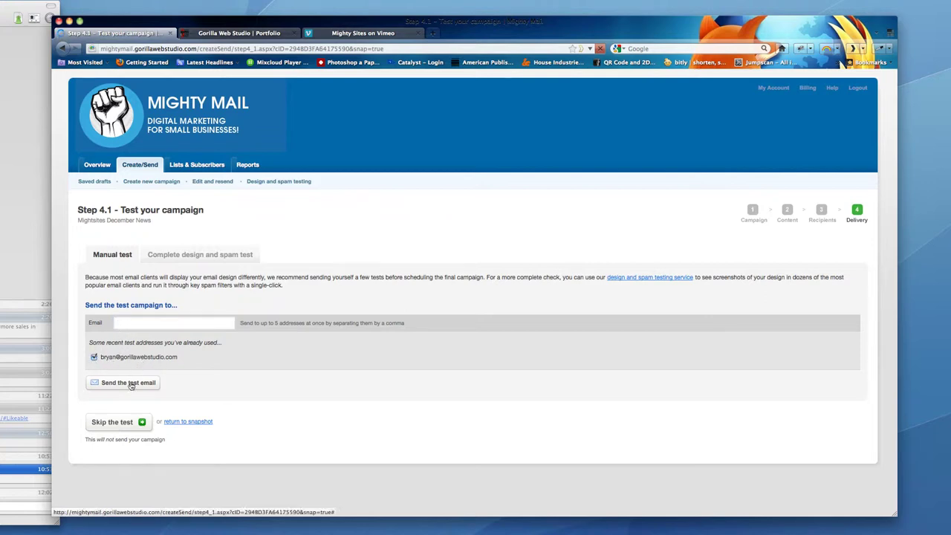
{"action": "left_click", "coordinate": [127, 383]}
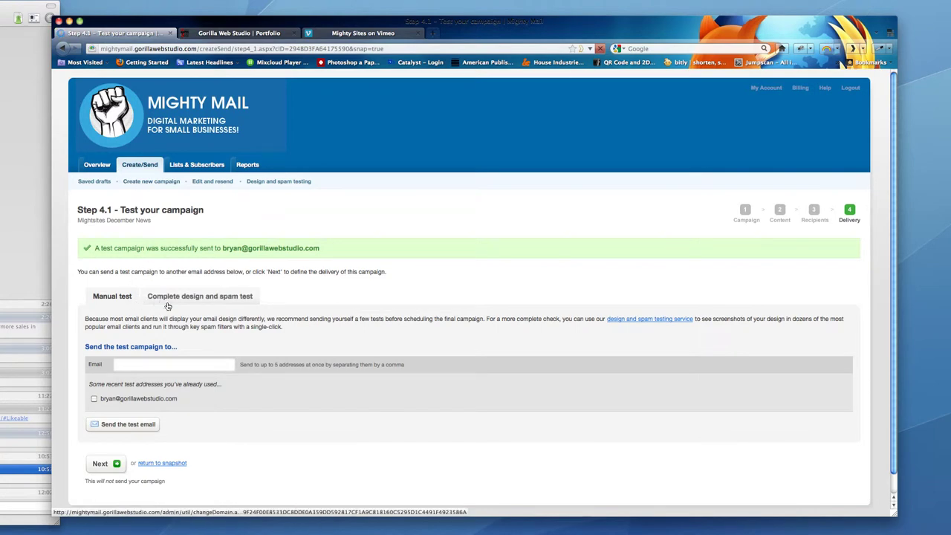
- Reopen the Mightsites December News draft from the account overview at its testing step
{"action": "left_click", "coordinate": [105, 168]}
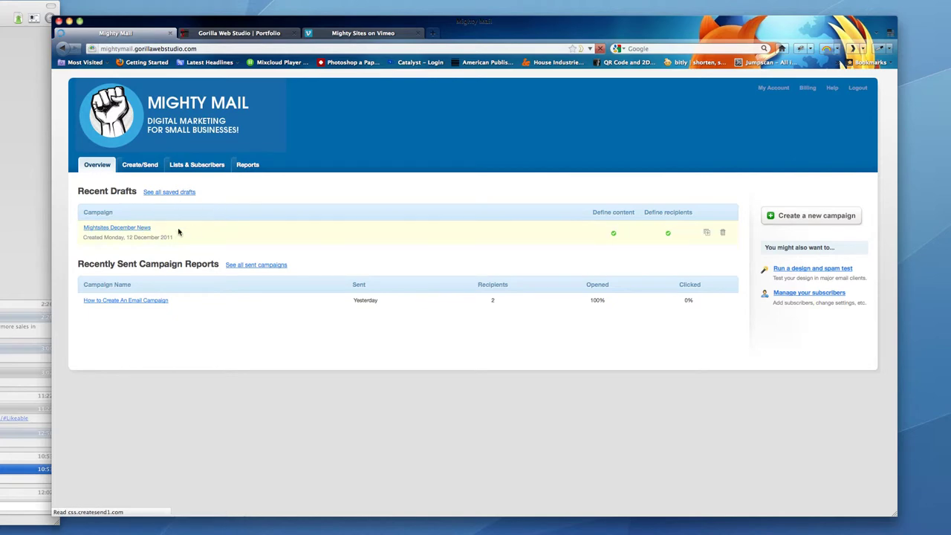
{"action": "left_click", "coordinate": [128, 230]}
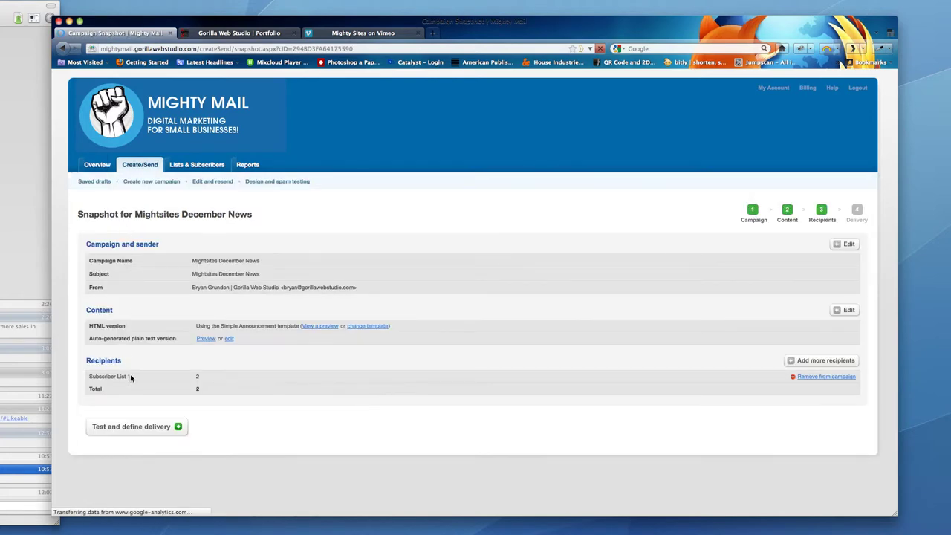
{"action": "left_click", "coordinate": [146, 429]}
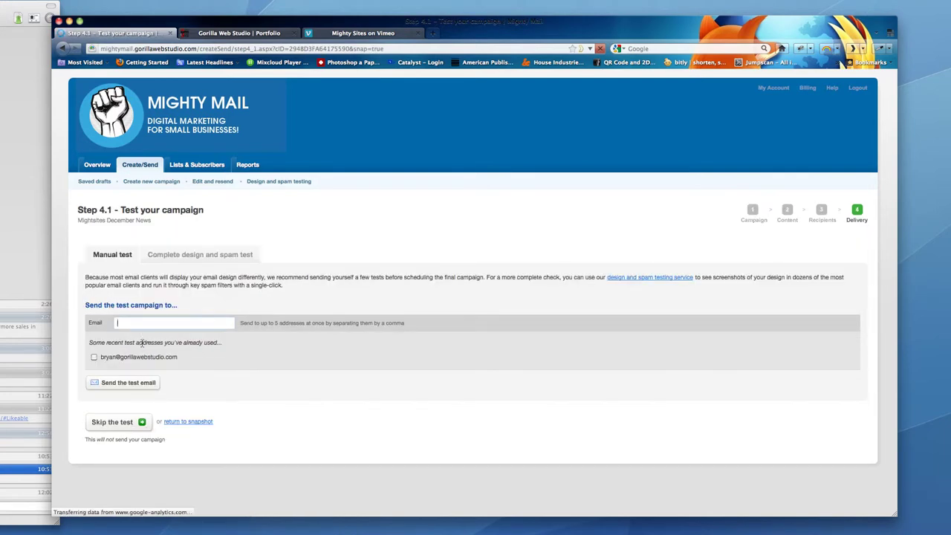
- Skip the test and choose delivery at a specific time, keeping the date Dec 12 2011
{"action": "left_click", "coordinate": [120, 423]}
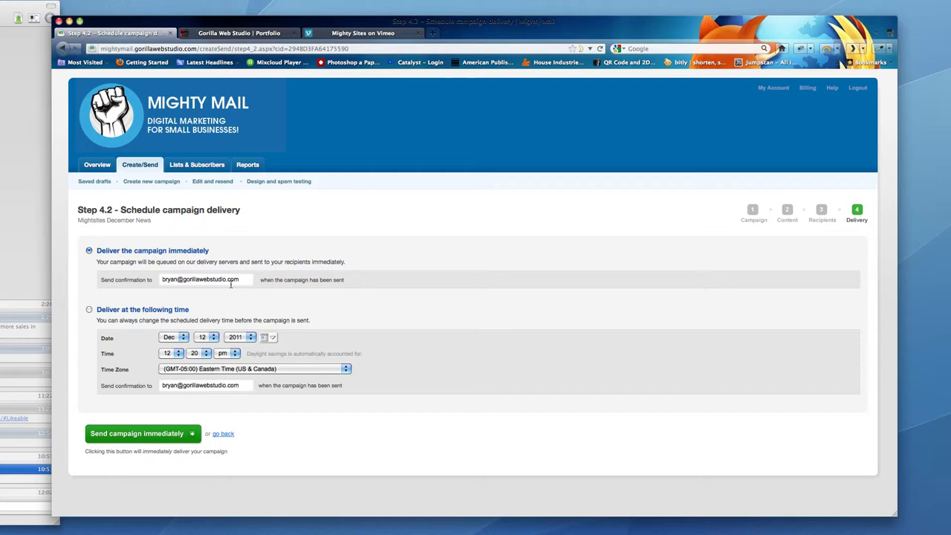
{"action": "left_click", "coordinate": [88, 312]}
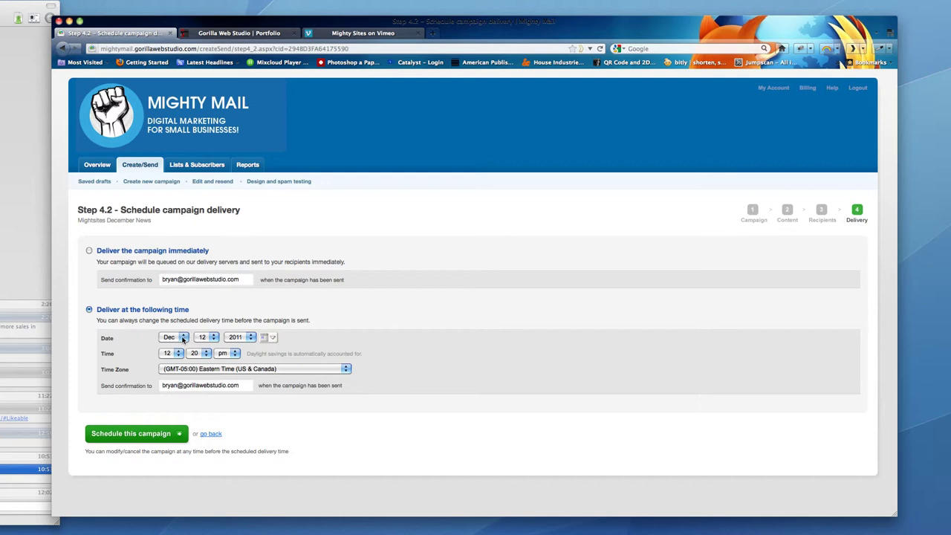
{"action": "left_click", "coordinate": [183, 338]}
{"action": "left_click", "coordinate": [183, 339]}
{"action": "left_click", "coordinate": [213, 338]}
{"action": "left_click", "coordinate": [212, 339]}
- Set the delivery time to 8:00 am Eastern Time
{"action": "left_click", "coordinate": [178, 355]}
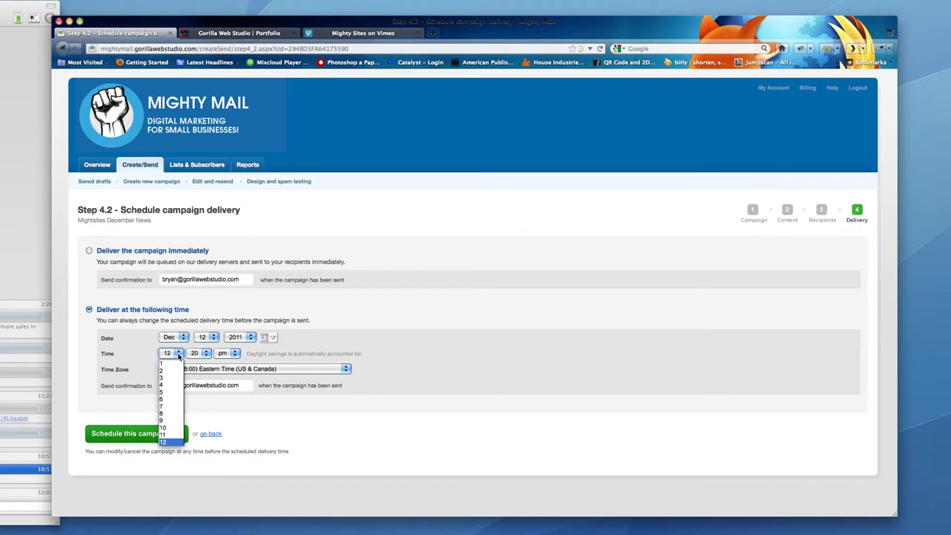
{"action": "left_click", "coordinate": [175, 413]}
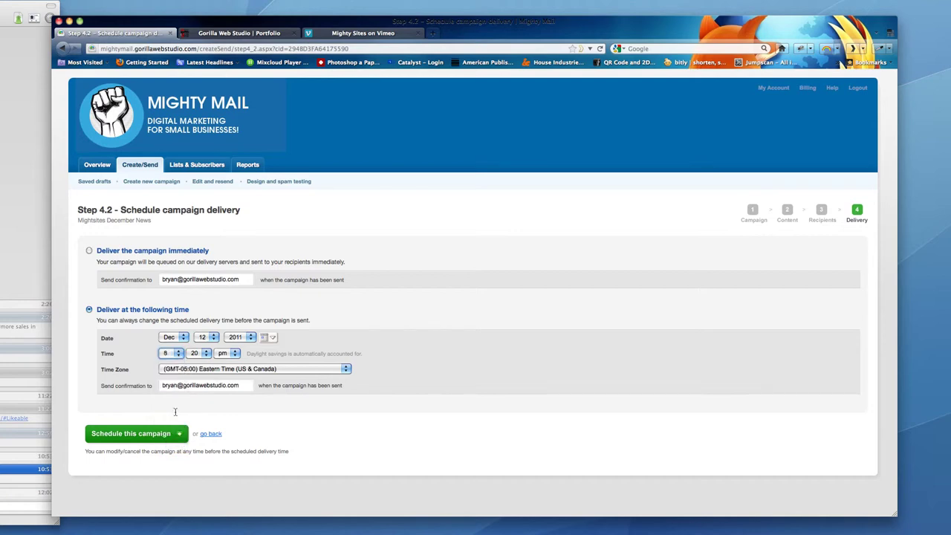
{"action": "left_click", "coordinate": [204, 354]}
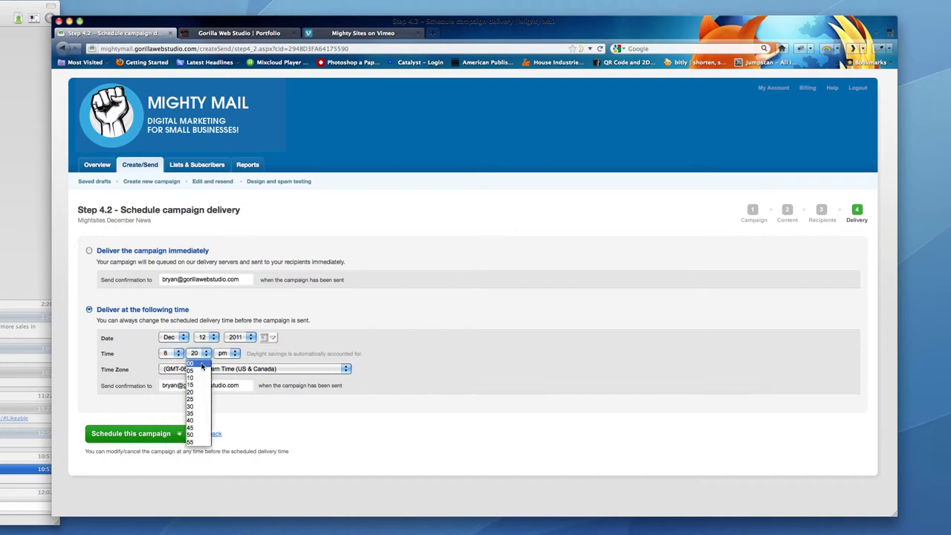
{"action": "left_click", "coordinate": [201, 364]}
{"action": "left_click", "coordinate": [234, 354]}
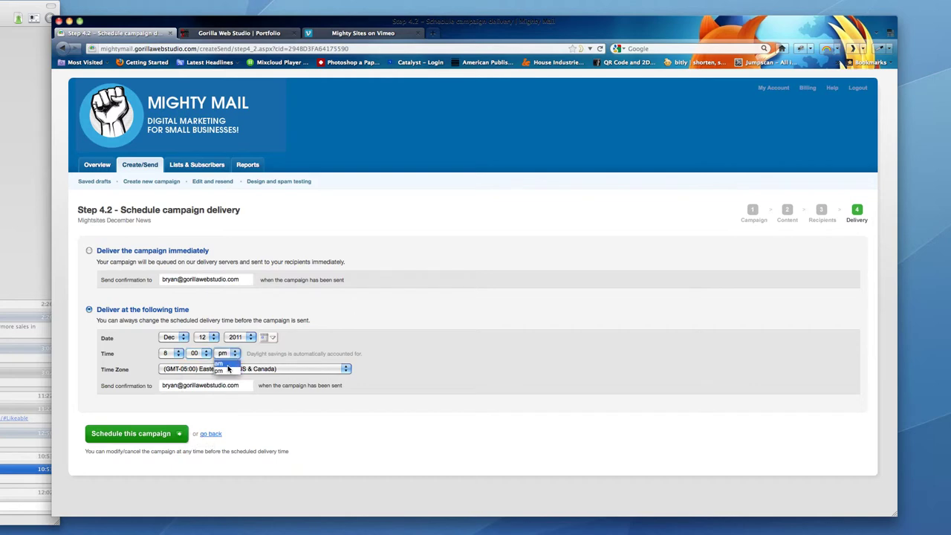
{"action": "left_click", "coordinate": [226, 365]}
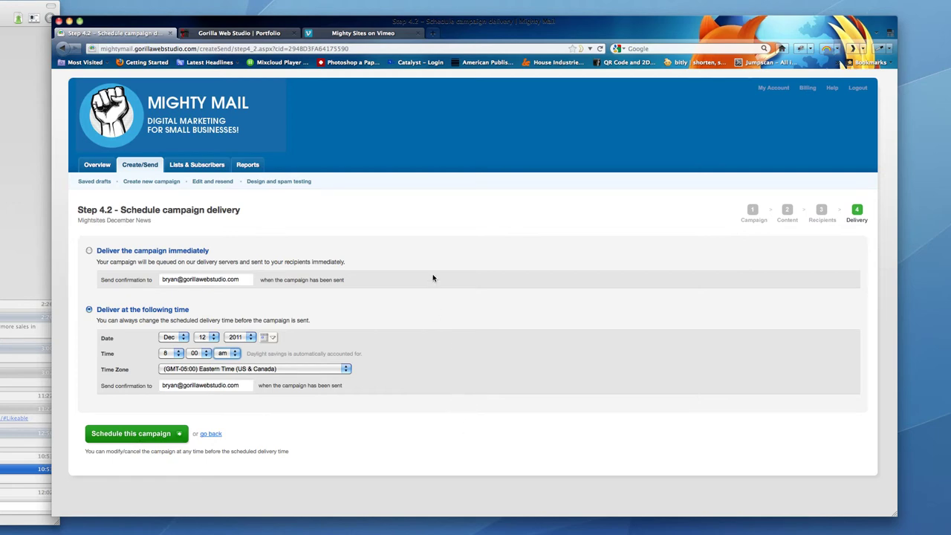
- Return to the account overview to see Mightsites December News listed under Recent Drafts
{"action": "left_click", "coordinate": [98, 166]}
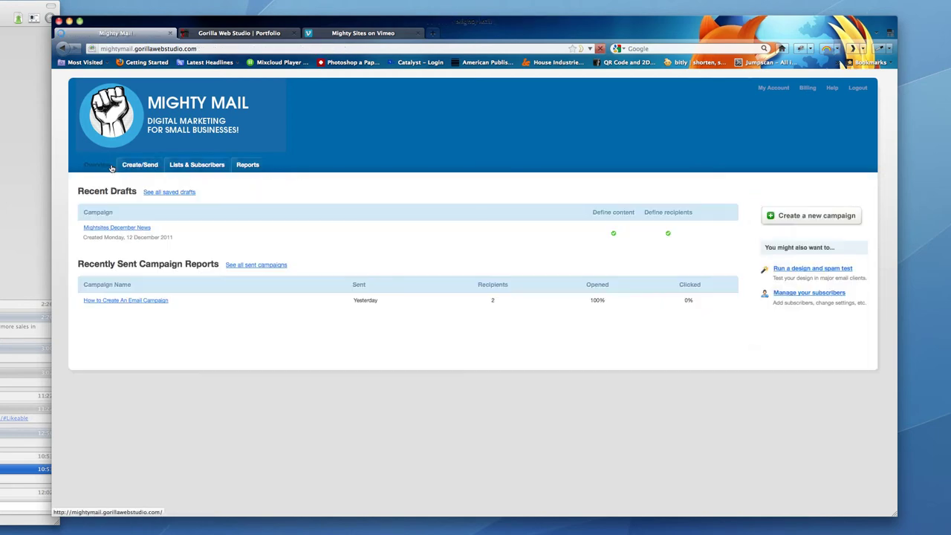